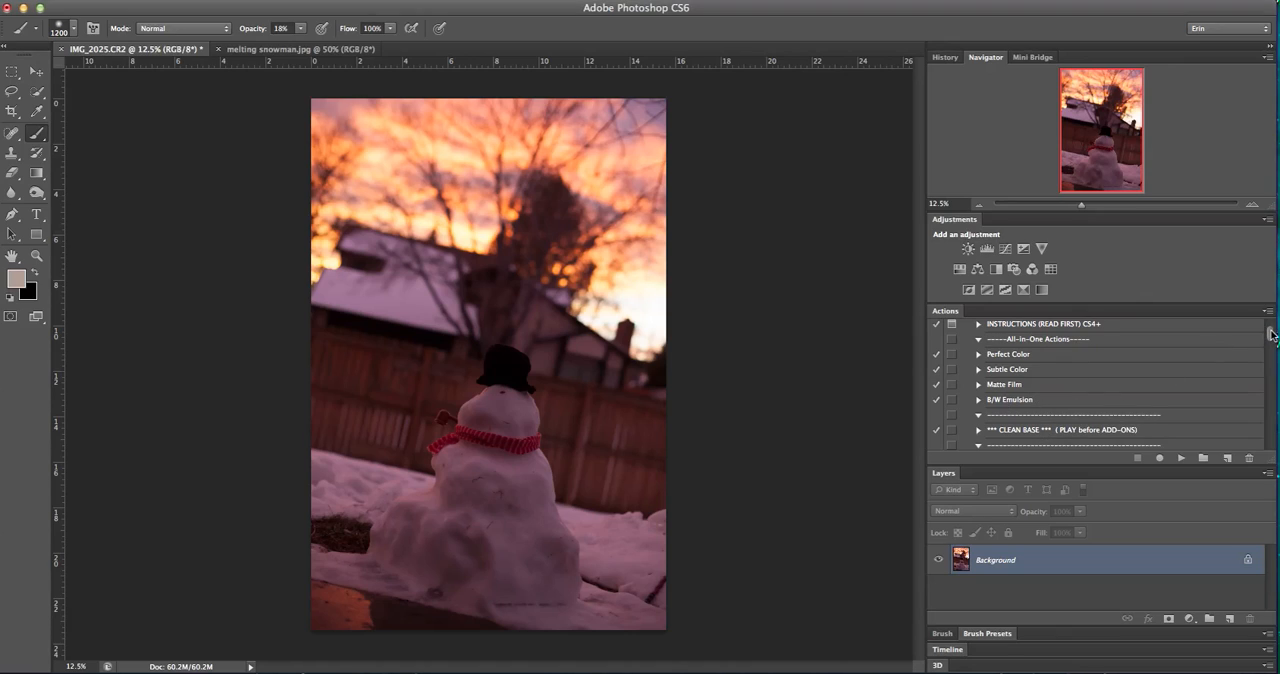
Try brightening the photo with an Exposure adjustment layer at +2.61, and delete that layer
{"action": "left_click_drag", "start_coordinate": [1270, 334], "coordinate": [1271, 332]}
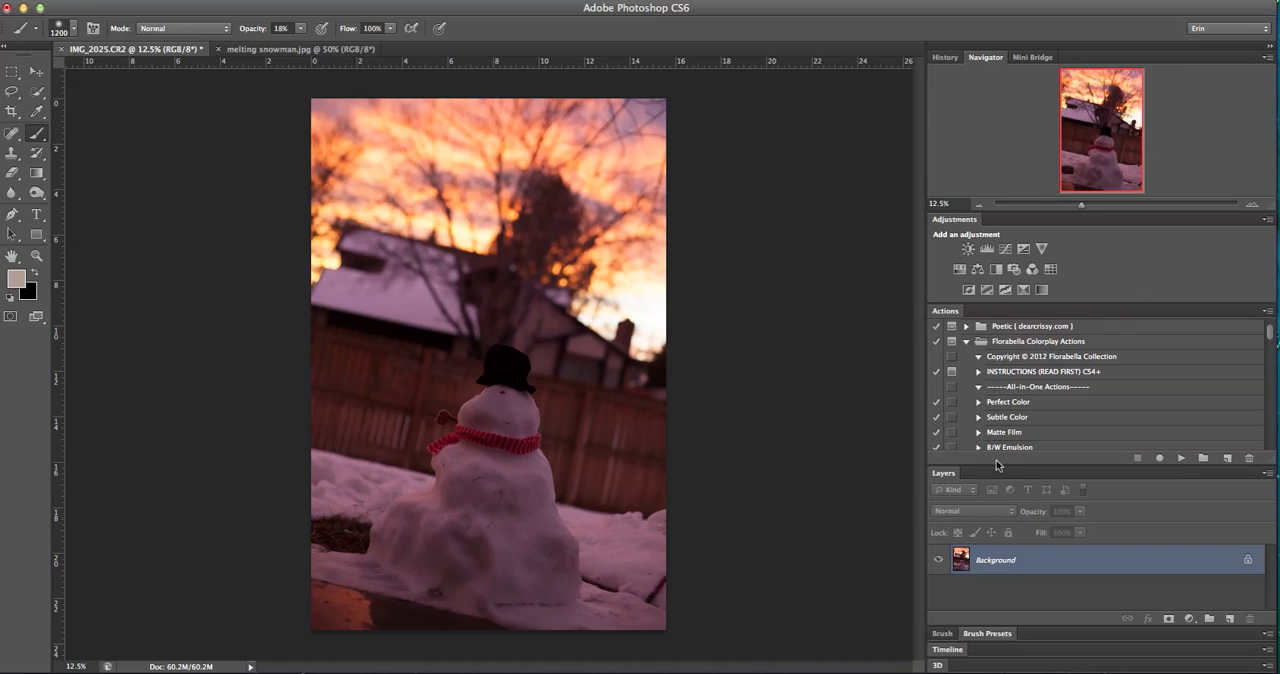
{"action": "left_click", "coordinate": [1024, 250]}
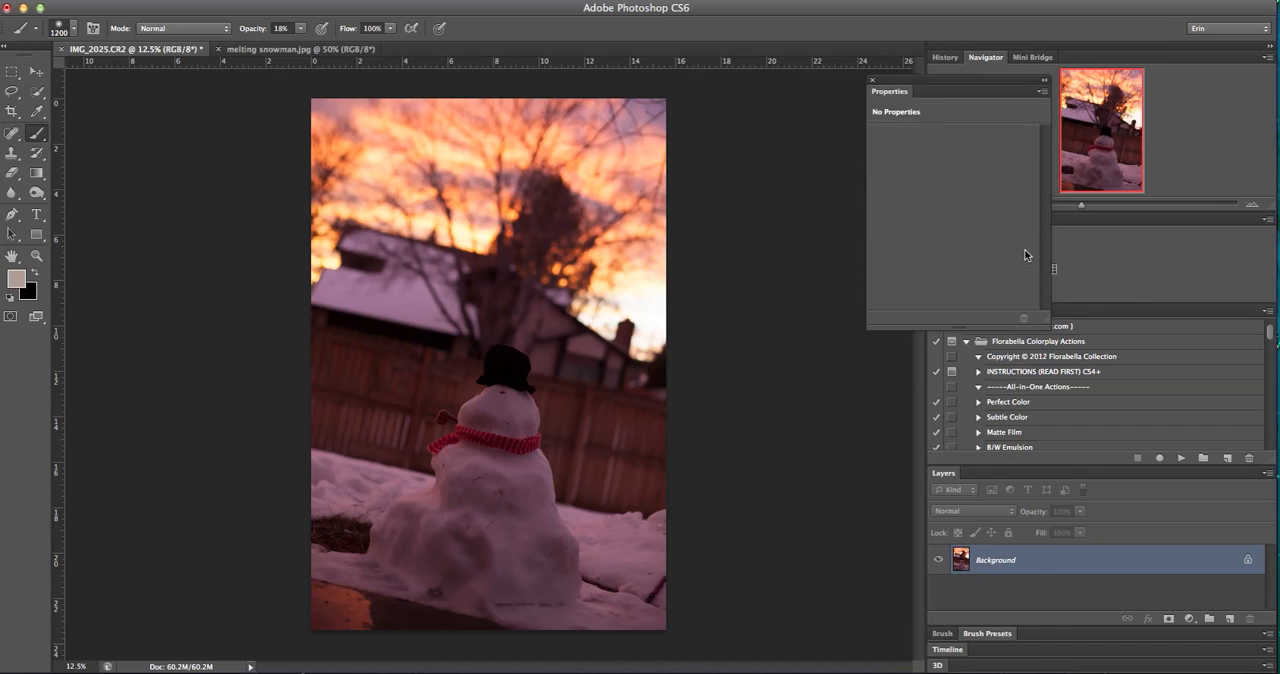
{"action": "left_click_drag", "start_coordinate": [953, 176], "coordinate": [981, 174]}
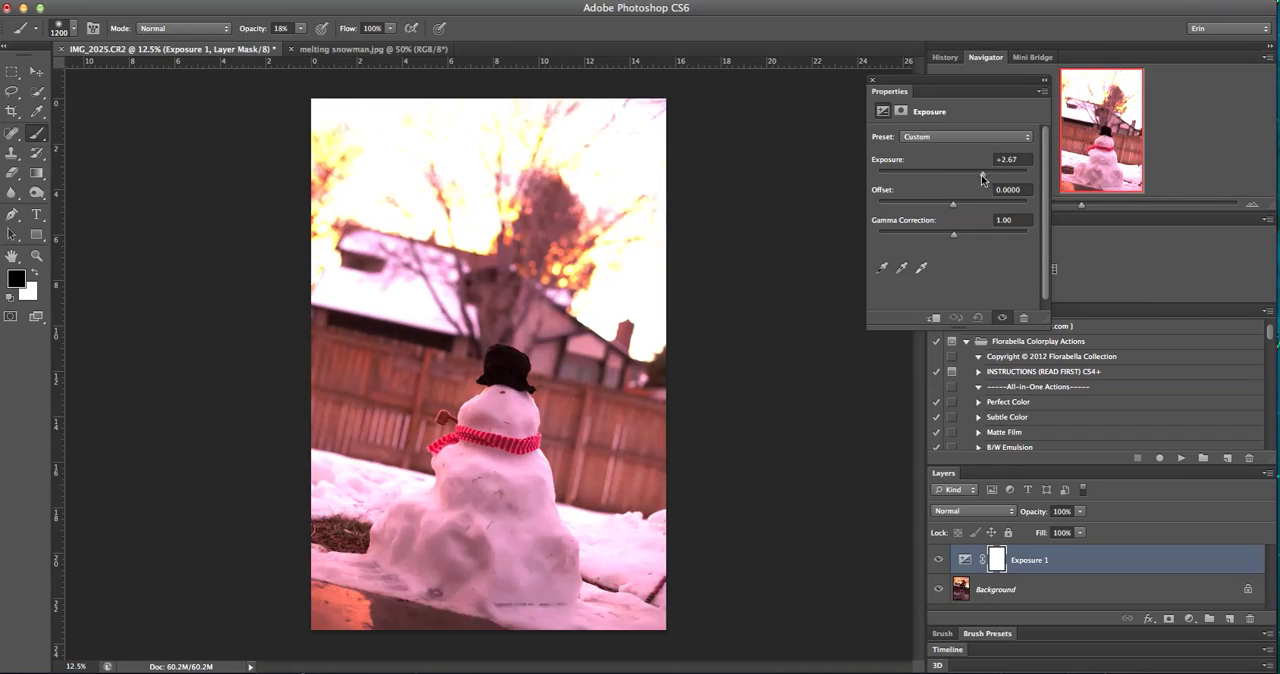
{"action": "left_click", "coordinate": [872, 82]}
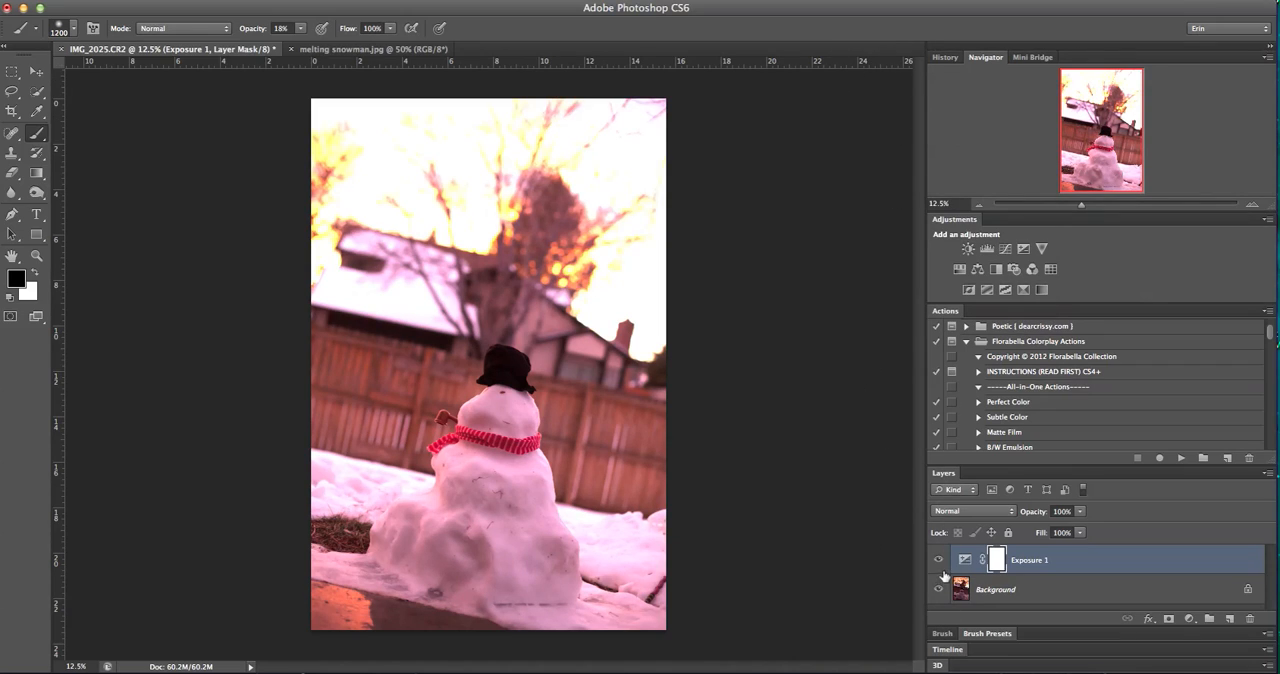
{"action": "left_click", "coordinate": [938, 563]}
{"action": "left_click_drag", "start_coordinate": [1057, 560], "coordinate": [1250, 620]}
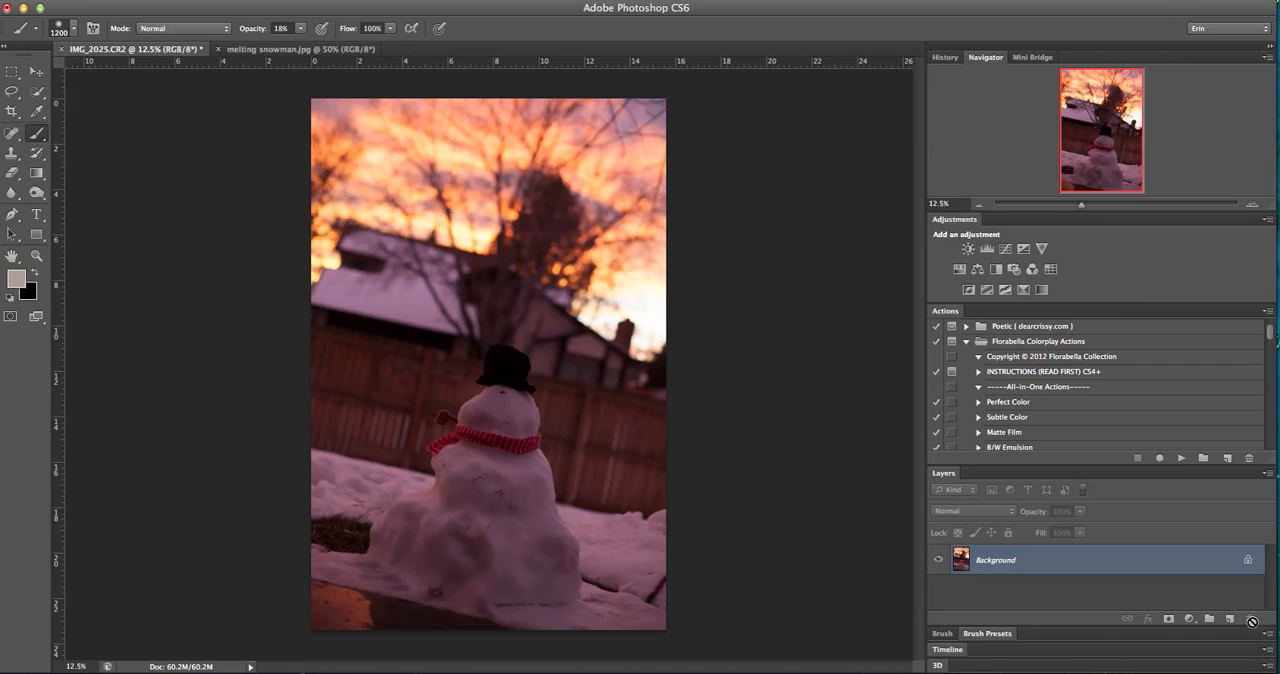
Add a Curves adjustment layer and bend the RGB curve strongly upward in the shadows to brighten the whole photo
{"action": "left_click", "coordinate": [1006, 250]}
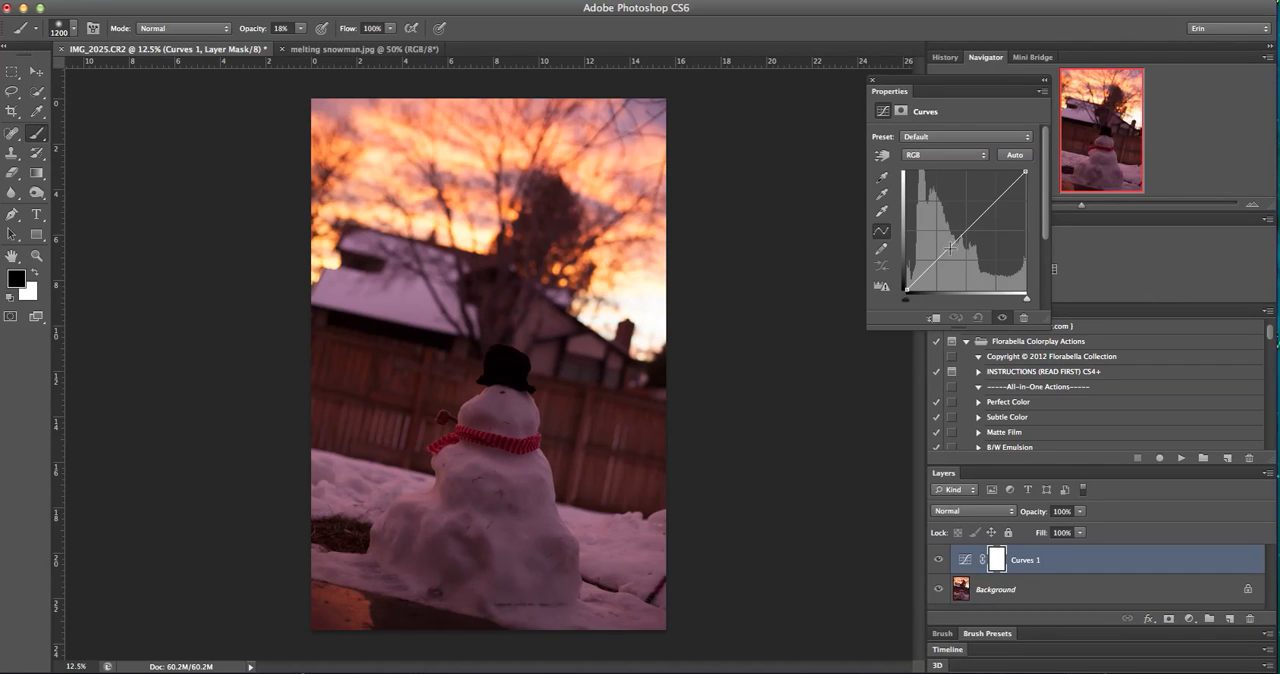
{"action": "left_click_drag", "start_coordinate": [948, 249], "coordinate": [920, 251]}
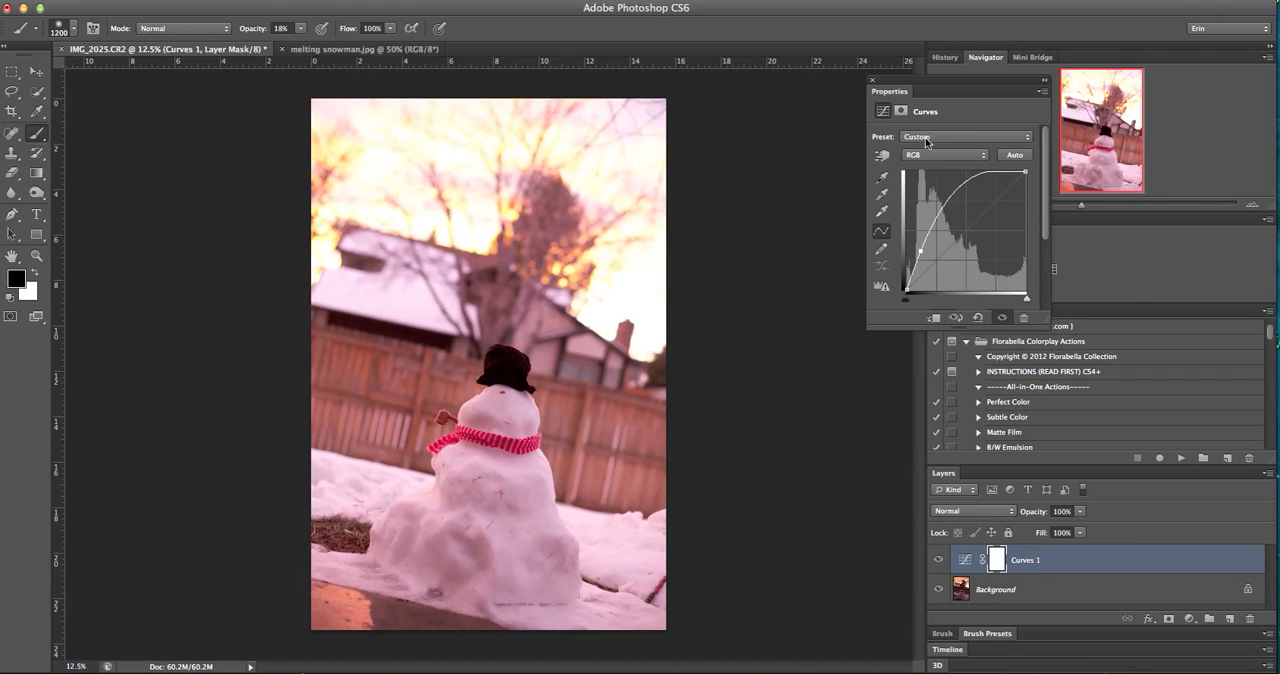
{"action": "left_click", "coordinate": [872, 80]}
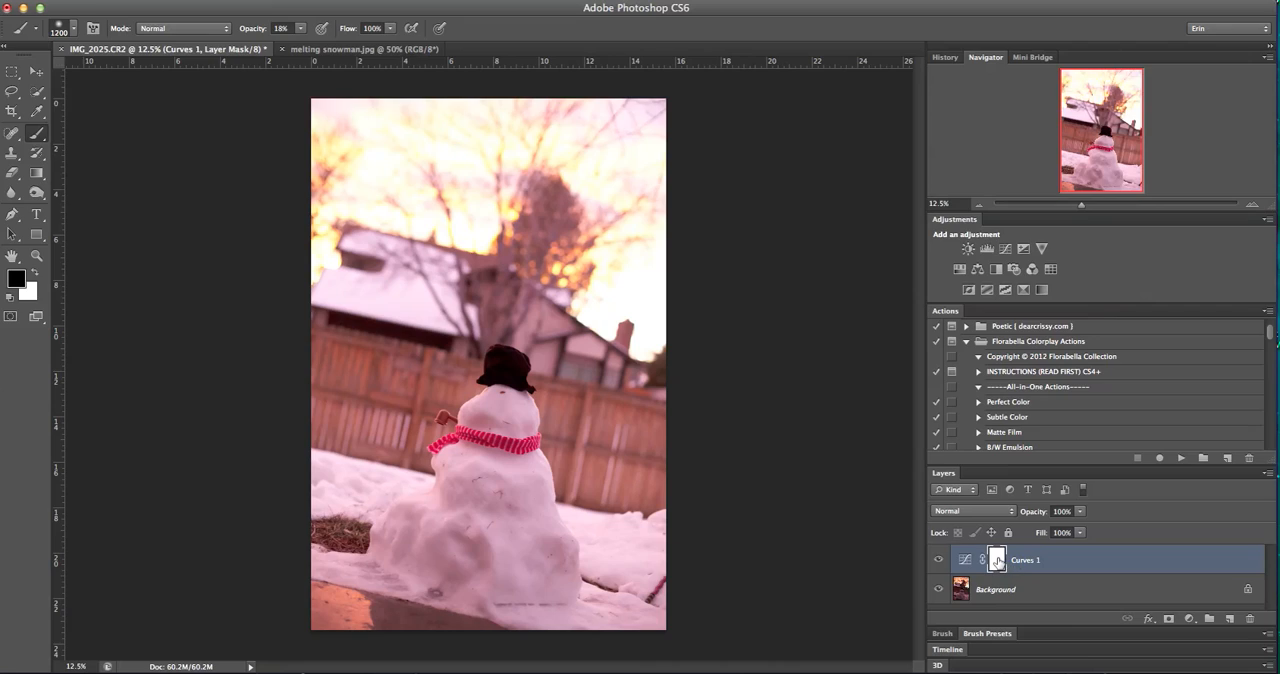
Paint black on the Curves layer mask at 18% brush opacity over the sky, the house and the upper fence
{"action": "left_click", "coordinate": [36, 273]}
{"action": "left_click", "coordinate": [36, 273]}
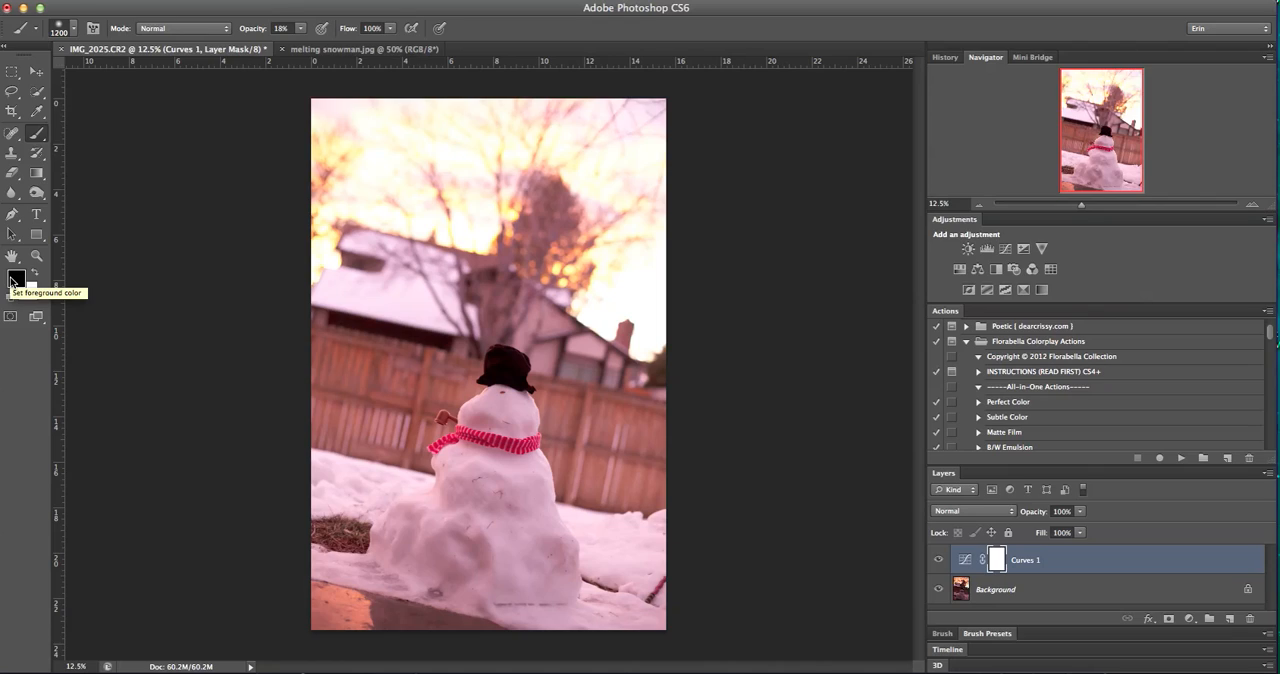
{"action": "left_click", "coordinate": [34, 275]}
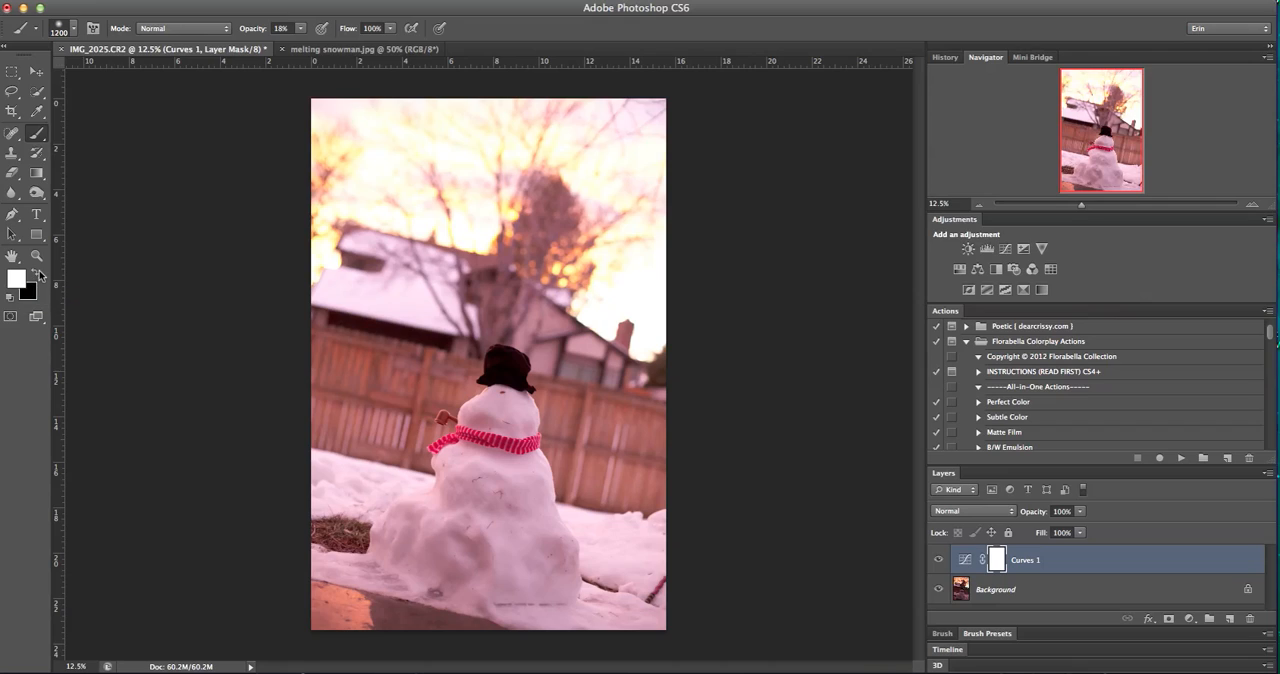
{"action": "left_click", "coordinate": [35, 273]}
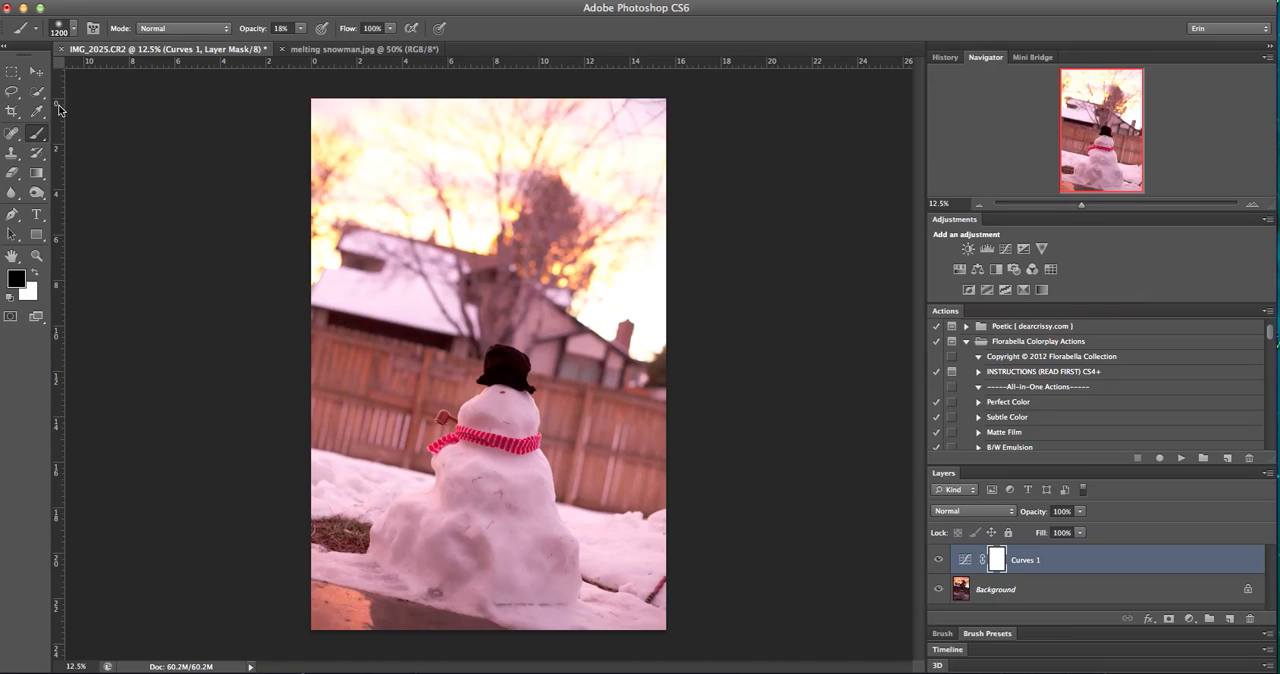
{"action": "mouse_move", "coordinate": [334, 137]}
{"action": "left_mouse_down"}
{"action": "mouse_move", "coordinate": [606, 142]}
{"action": "mouse_move", "coordinate": [317, 162]}
{"action": "mouse_move", "coordinate": [613, 164]}
{"action": "mouse_move", "coordinate": [391, 178]}
{"action": "mouse_move", "coordinate": [355, 173]}
{"action": "mouse_move", "coordinate": [668, 177]}
{"action": "mouse_move", "coordinate": [329, 189]}
{"action": "mouse_move", "coordinate": [549, 201]}
{"action": "mouse_move", "coordinate": [385, 238]}
{"action": "mouse_move", "coordinate": [725, 244]}
{"action": "mouse_move", "coordinate": [401, 262]}
{"action": "mouse_move", "coordinate": [678, 265]}
{"action": "mouse_move", "coordinate": [358, 287]}
{"action": "mouse_move", "coordinate": [586, 282]}
{"action": "mouse_move", "coordinate": [402, 325]}
{"action": "mouse_move", "coordinate": [387, 322]}
{"action": "mouse_move", "coordinate": [488, 195]}
{"action": "mouse_move", "coordinate": [376, 189]}
{"action": "mouse_move", "coordinate": [325, 154]}
{"action": "mouse_move", "coordinate": [415, 138]}
{"action": "mouse_move", "coordinate": [320, 131]}
{"action": "mouse_move", "coordinate": [727, 148]}
{"action": "mouse_move", "coordinate": [634, 137]}
{"action": "mouse_move", "coordinate": [377, 185]}
{"action": "mouse_move", "coordinate": [483, 240]}
{"action": "mouse_move", "coordinate": [646, 281]}
{"action": "mouse_move", "coordinate": [687, 269]}
{"action": "mouse_move", "coordinate": [545, 248]}
{"action": "mouse_move", "coordinate": [364, 250]}
{"action": "mouse_move", "coordinate": [660, 229]}
{"action": "mouse_move", "coordinate": [330, 217]}
{"action": "mouse_move", "coordinate": [500, 230]}
{"action": "left_mouse_up"}
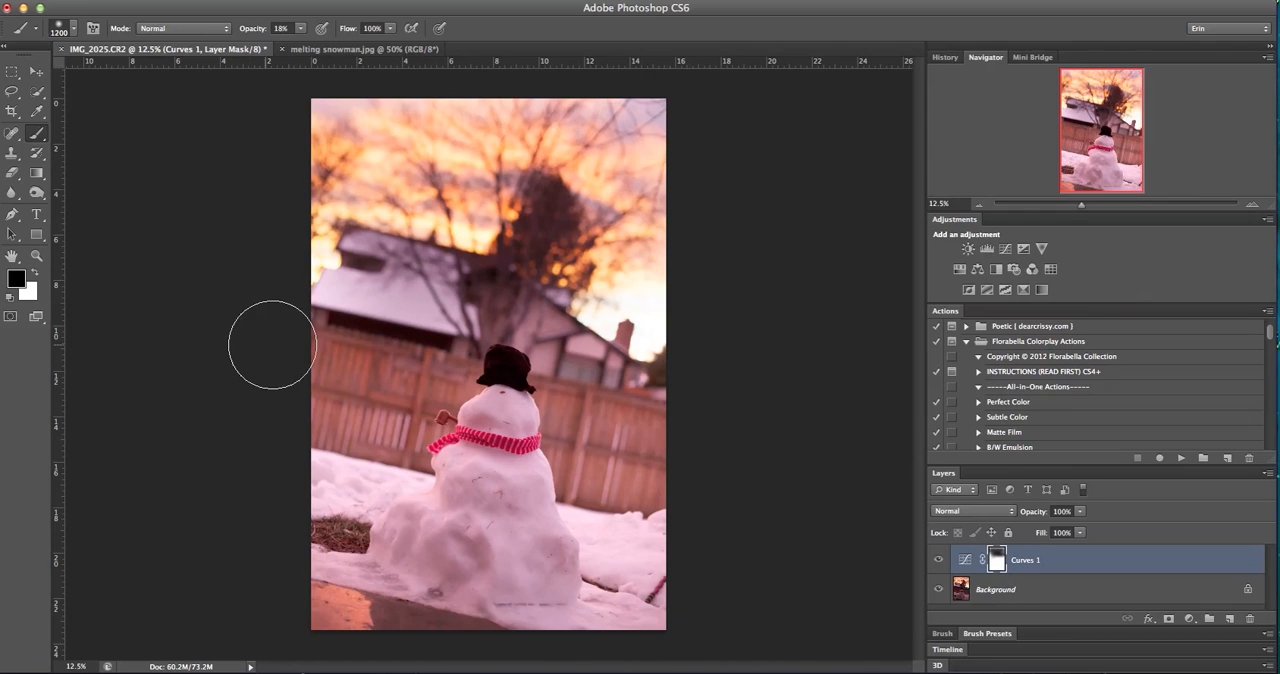
{"action": "mouse_move", "coordinate": [342, 286]}
{"action": "left_mouse_down"}
{"action": "mouse_move", "coordinate": [535, 210]}
{"action": "mouse_move", "coordinate": [608, 266]}
{"action": "mouse_move", "coordinate": [690, 407]}
{"action": "mouse_move", "coordinate": [585, 352]}
{"action": "mouse_move", "coordinate": [598, 417]}
{"action": "mouse_move", "coordinate": [649, 506]}
{"action": "mouse_move", "coordinate": [611, 469]}
{"action": "mouse_move", "coordinate": [657, 377]}
{"action": "left_mouse_up"}
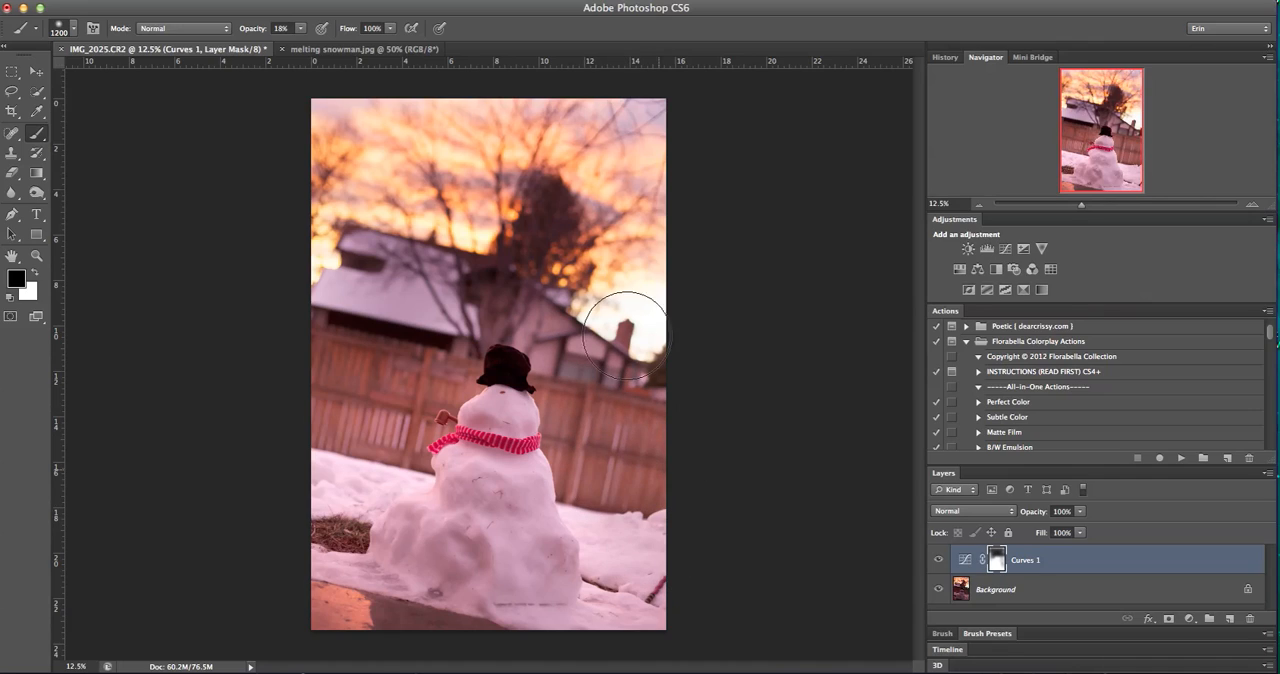
{"action": "mouse_move", "coordinate": [432, 361]}
{"action": "left_mouse_down"}
{"action": "mouse_move", "coordinate": [302, 403]}
{"action": "mouse_move", "coordinate": [344, 460]}
{"action": "mouse_move", "coordinate": [321, 452]}
{"action": "left_mouse_up"}
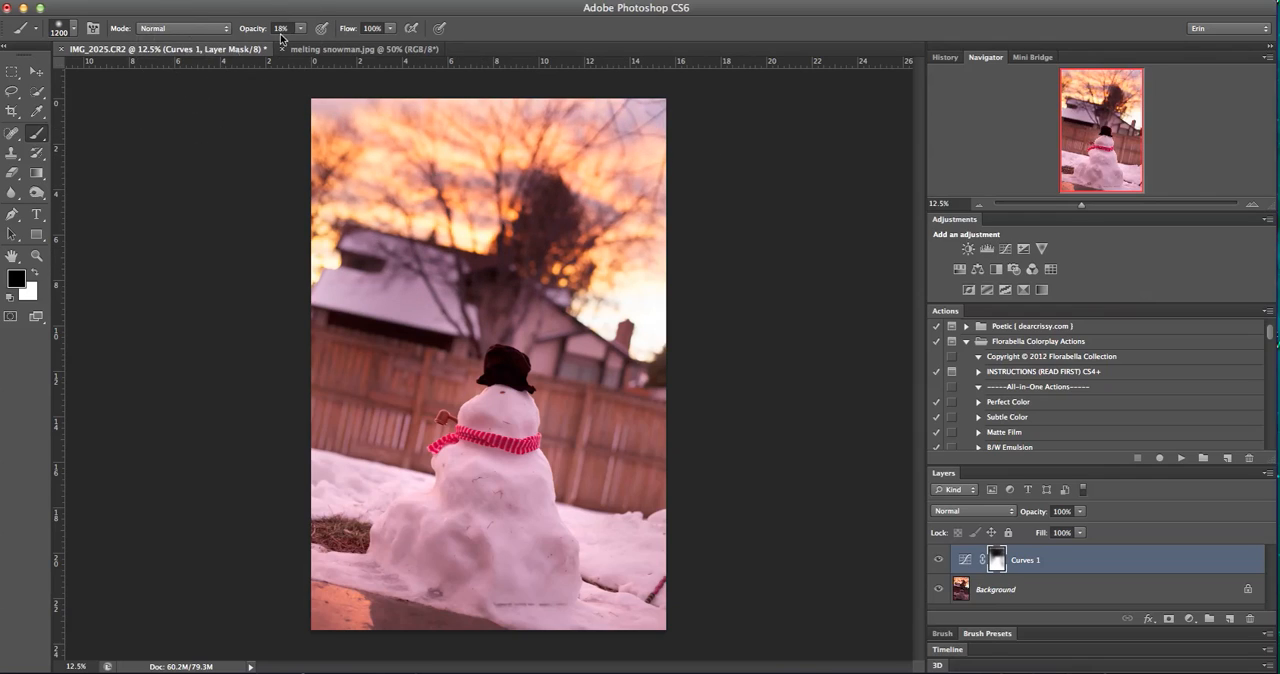
Raise the brush opacity to 60% and paint more black on the Curves mask over the sky, house and fence
{"action": "left_click_drag", "start_coordinate": [305, 30], "coordinate": [334, 47]}
{"action": "mouse_move", "coordinate": [336, 138]}
{"action": "left_mouse_down"}
{"action": "mouse_move", "coordinate": [419, 160]}
{"action": "mouse_move", "coordinate": [407, 160]}
{"action": "mouse_move", "coordinate": [726, 189]}
{"action": "mouse_move", "coordinate": [277, 188]}
{"action": "mouse_move", "coordinate": [593, 196]}
{"action": "mouse_move", "coordinate": [393, 204]}
{"action": "mouse_move", "coordinate": [664, 224]}
{"action": "mouse_move", "coordinate": [391, 244]}
{"action": "mouse_move", "coordinate": [645, 258]}
{"action": "mouse_move", "coordinate": [553, 256]}
{"action": "mouse_move", "coordinate": [667, 347]}
{"action": "mouse_move", "coordinate": [657, 358]}
{"action": "mouse_move", "coordinate": [685, 399]}
{"action": "mouse_move", "coordinate": [661, 363]}
{"action": "mouse_move", "coordinate": [475, 301]}
{"action": "mouse_move", "coordinate": [488, 292]}
{"action": "mouse_move", "coordinate": [330, 295]}
{"action": "mouse_move", "coordinate": [366, 269]}
{"action": "mouse_move", "coordinate": [330, 238]}
{"action": "mouse_move", "coordinate": [596, 230]}
{"action": "mouse_move", "coordinate": [331, 209]}
{"action": "mouse_move", "coordinate": [452, 216]}
{"action": "mouse_move", "coordinate": [366, 181]}
{"action": "mouse_move", "coordinate": [421, 153]}
{"action": "mouse_move", "coordinate": [342, 129]}
{"action": "mouse_move", "coordinate": [644, 127]}
{"action": "mouse_move", "coordinate": [346, 138]}
{"action": "mouse_move", "coordinate": [376, 215]}
{"action": "mouse_move", "coordinate": [502, 216]}
{"action": "mouse_move", "coordinate": [651, 294]}
{"action": "left_mouse_up"}
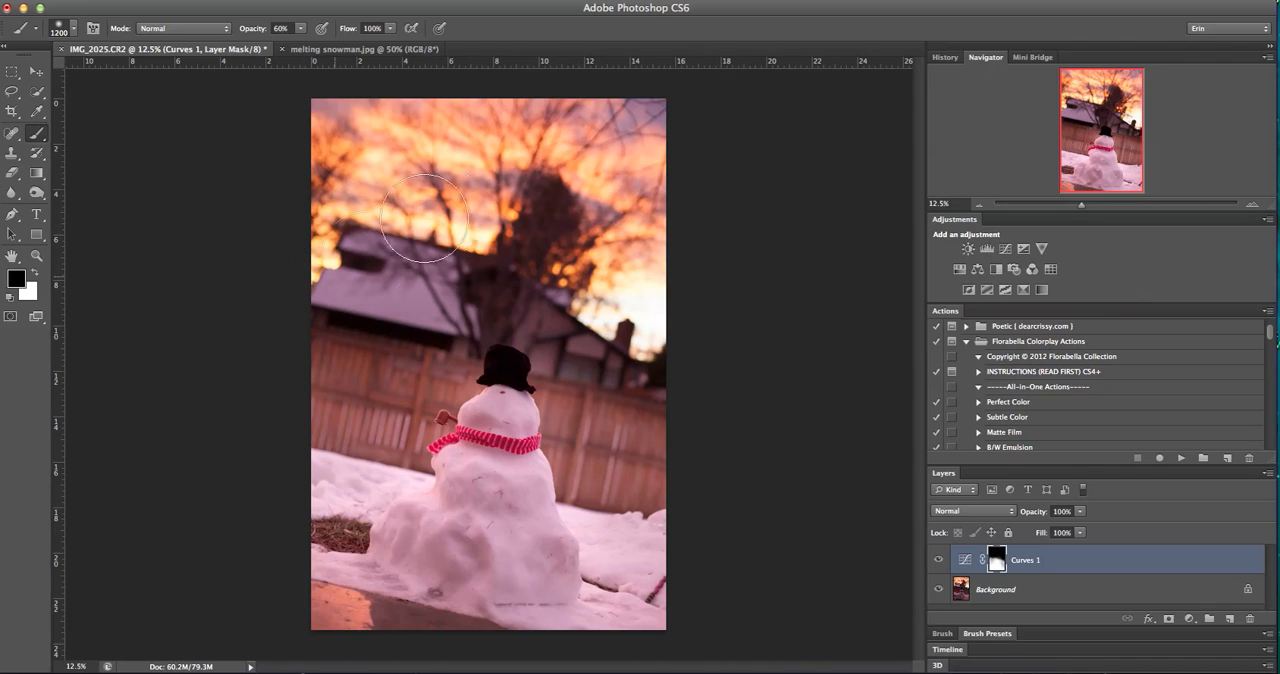
{"action": "left_click_drag", "start_coordinate": [354, 363], "coordinate": [508, 303]}
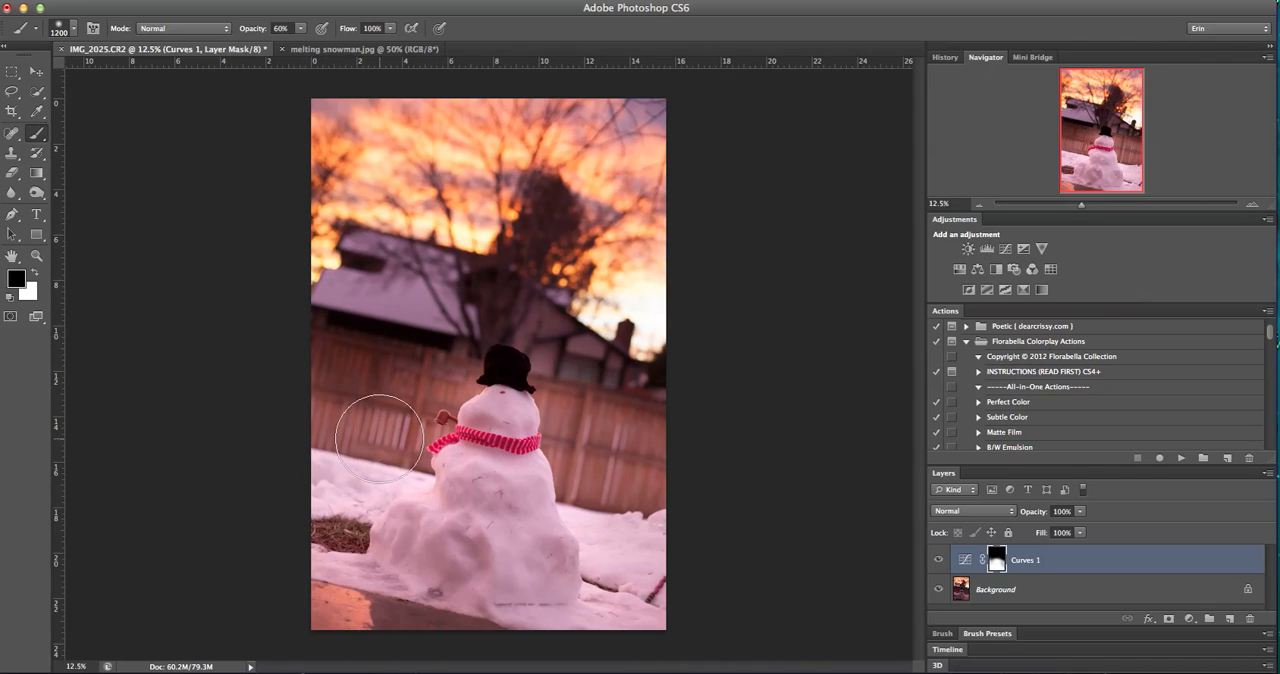
{"action": "left_click_drag", "start_coordinate": [378, 440], "coordinate": [330, 510]}
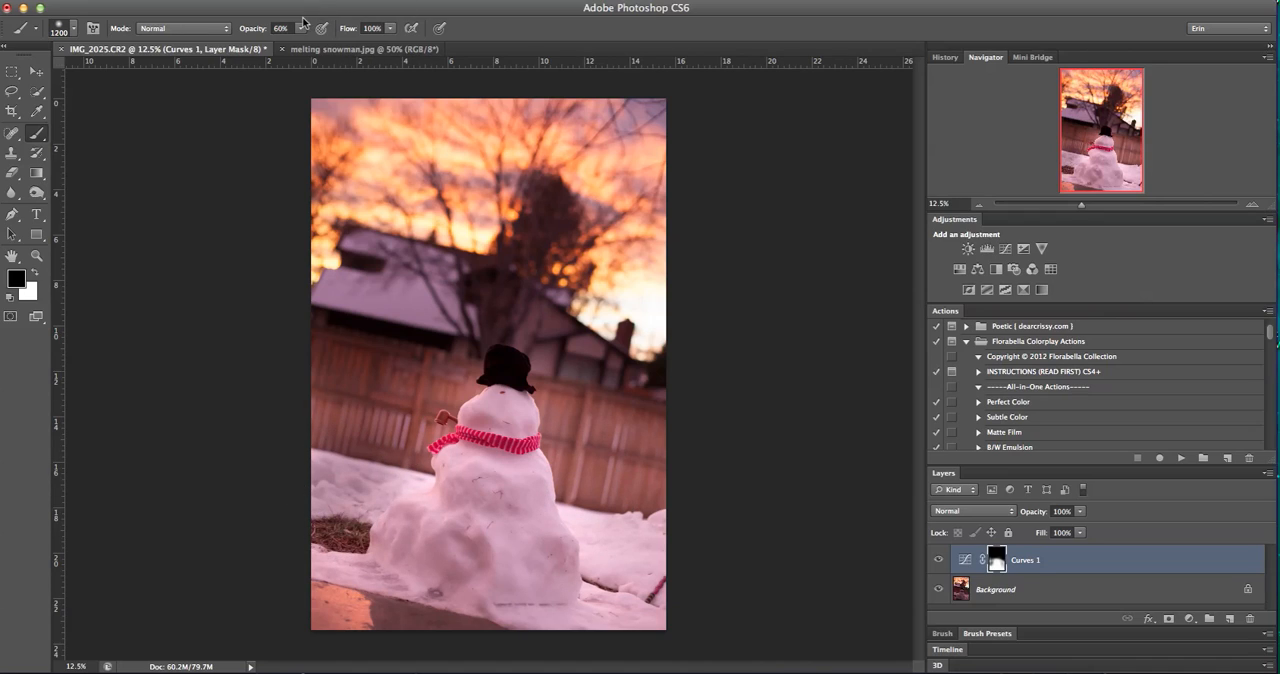
Paint white on the Curves mask over the fence and snow beside the snowman, with brush opacity reduced to 10%, and return to black
{"action": "left_click", "coordinate": [37, 273]}
{"action": "mouse_move", "coordinate": [343, 509]}
{"action": "left_mouse_down"}
{"action": "mouse_move", "coordinate": [339, 373]}
{"action": "mouse_move", "coordinate": [380, 363]}
{"action": "mouse_move", "coordinate": [372, 356]}
{"action": "left_mouse_up"}
{"action": "left_click", "coordinate": [299, 30]}
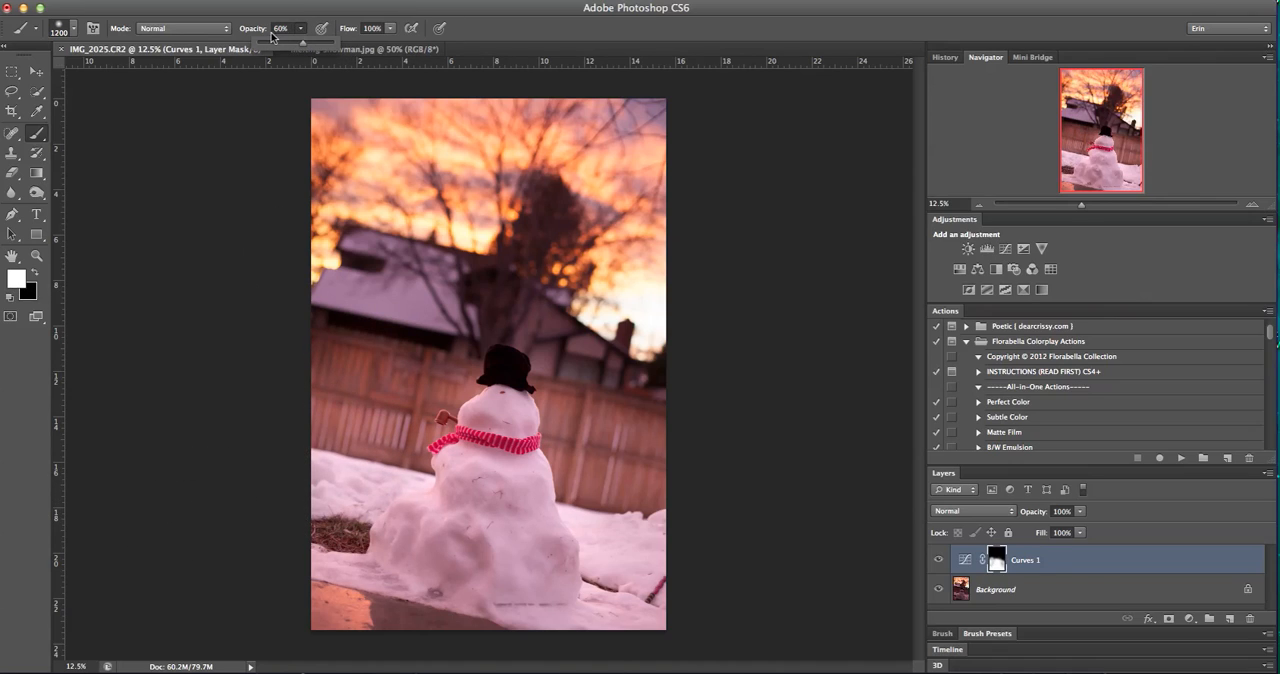
{"action": "left_click", "coordinate": [35, 272]}
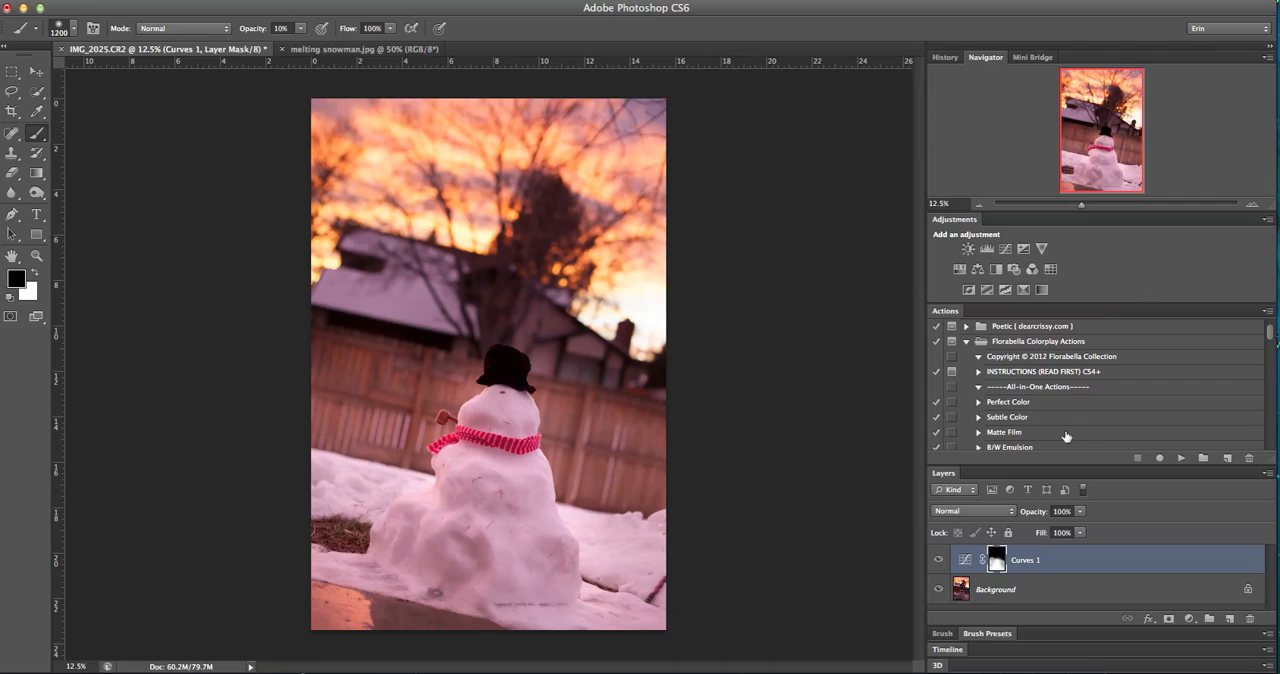
Run the Mink (Vignette) action from the Florabella Colorplay set on the photo
{"action": "scroll", "coordinate": [1066, 436], "scroll_direction": "down", "scroll_amount": 5}
{"action": "scroll", "coordinate": [1066, 436], "scroll_direction": "down", "scroll_amount": 8}
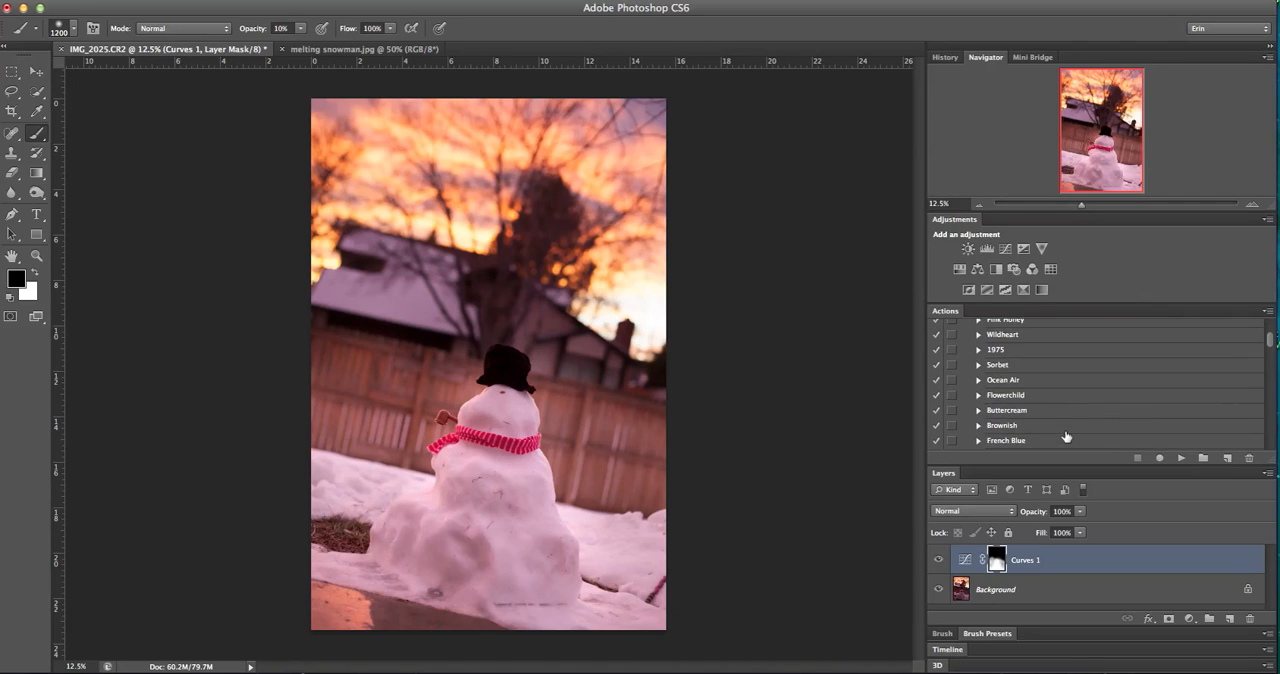
{"action": "scroll", "coordinate": [1066, 436], "scroll_direction": "down", "scroll_amount": 5}
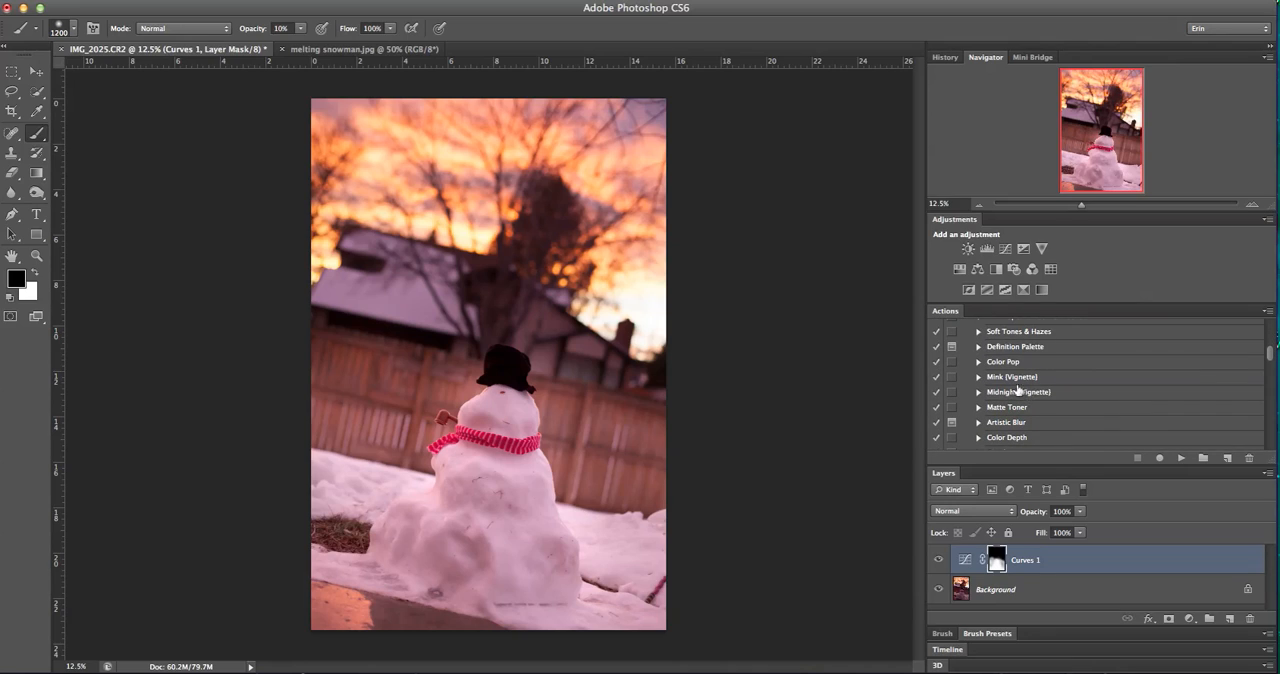
{"action": "left_click", "coordinate": [998, 378]}
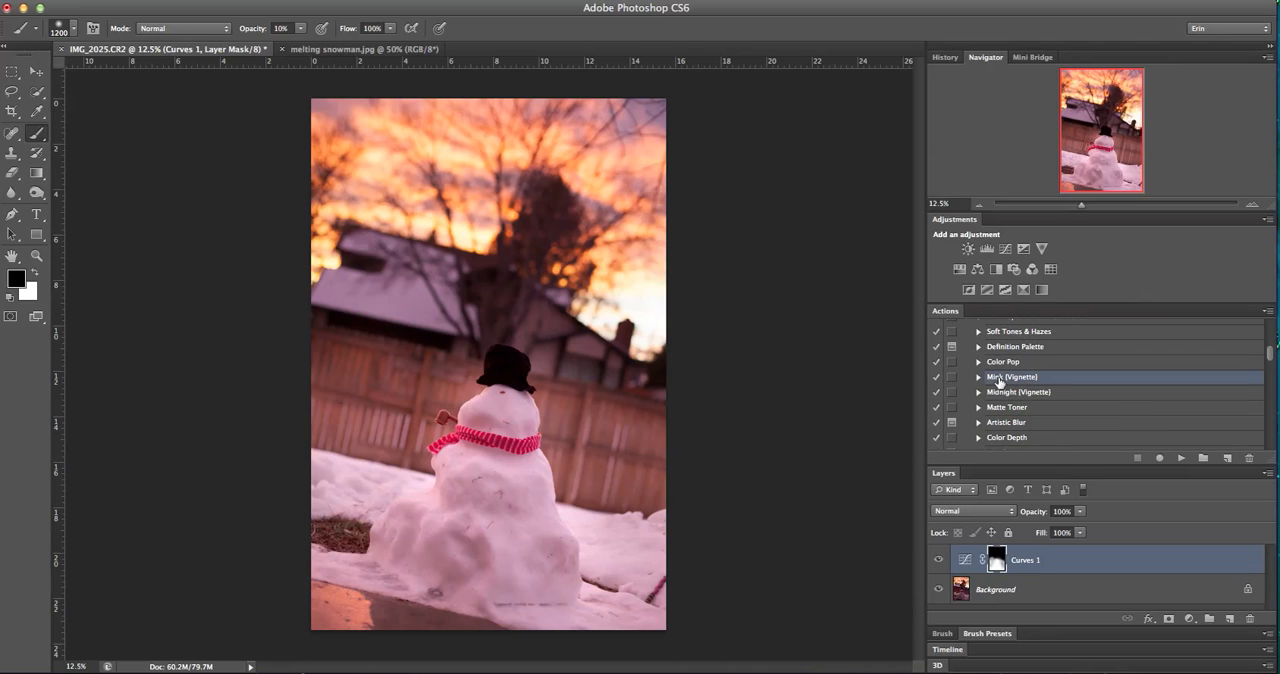
{"action": "left_click", "coordinate": [1181, 457]}
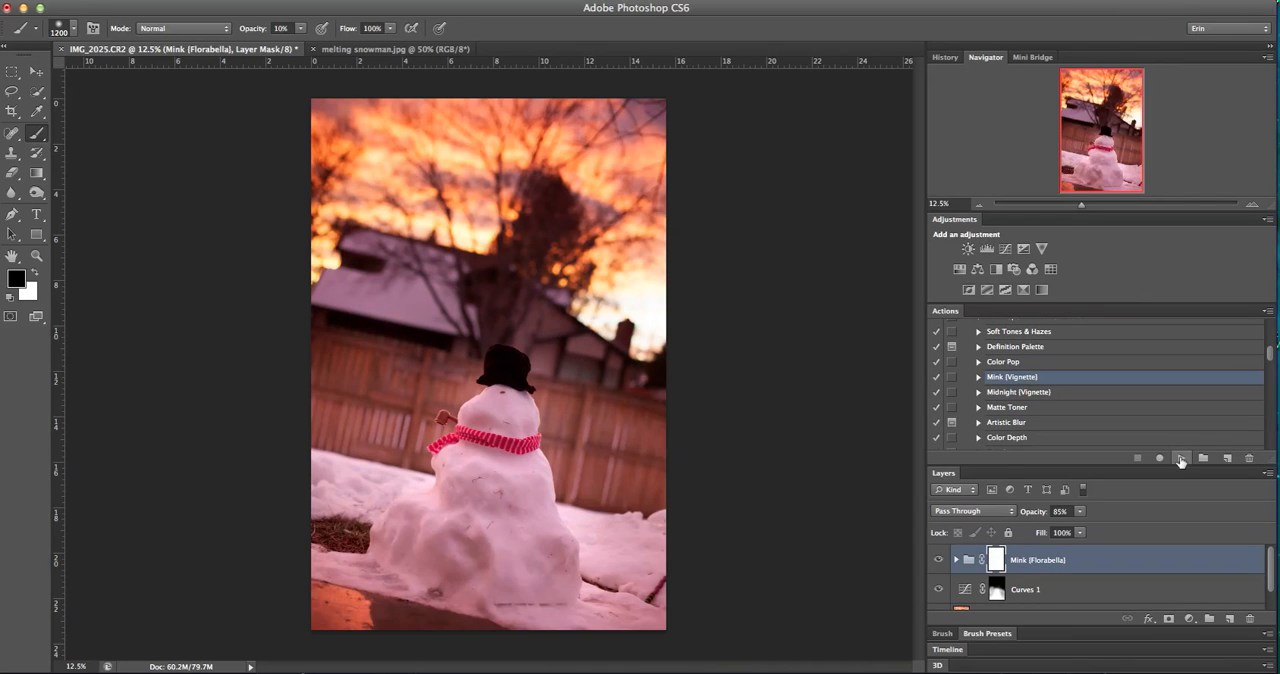
Compare the photo with and without the Mink (Florabella) group, and set the group's opacity to 52%
{"action": "left_click", "coordinate": [938, 561]}
{"action": "left_click", "coordinate": [938, 563]}
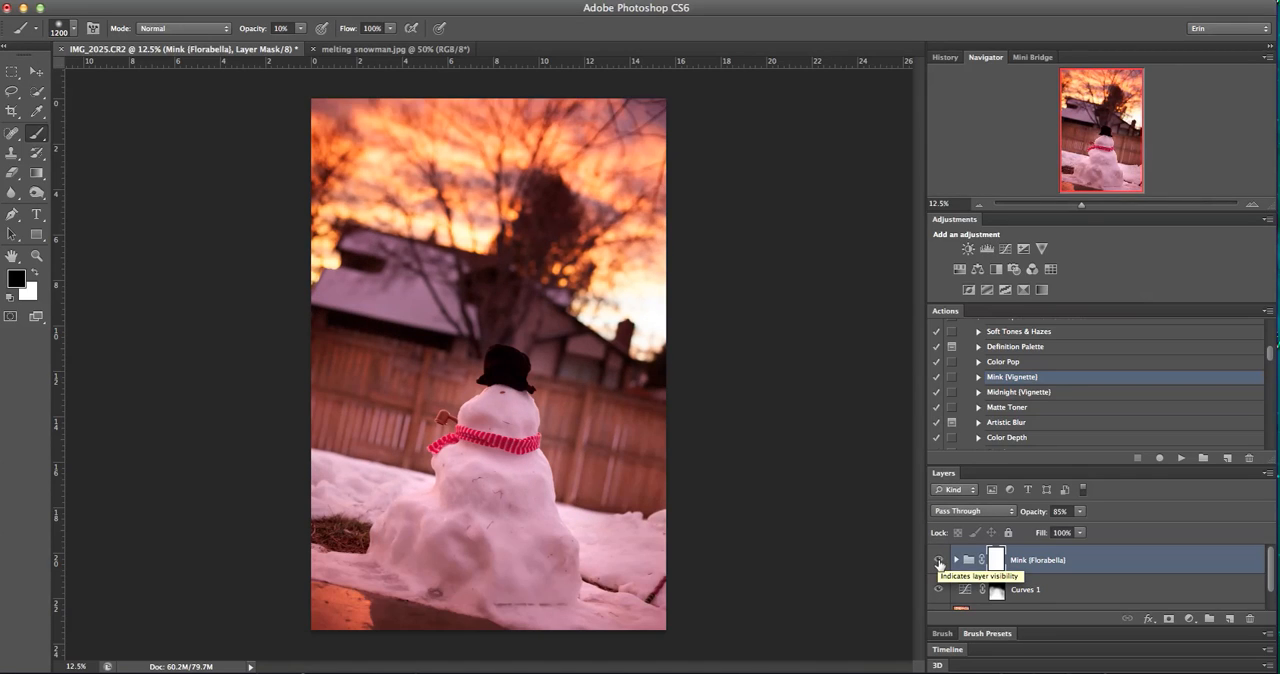
{"action": "left_click", "coordinate": [938, 563]}
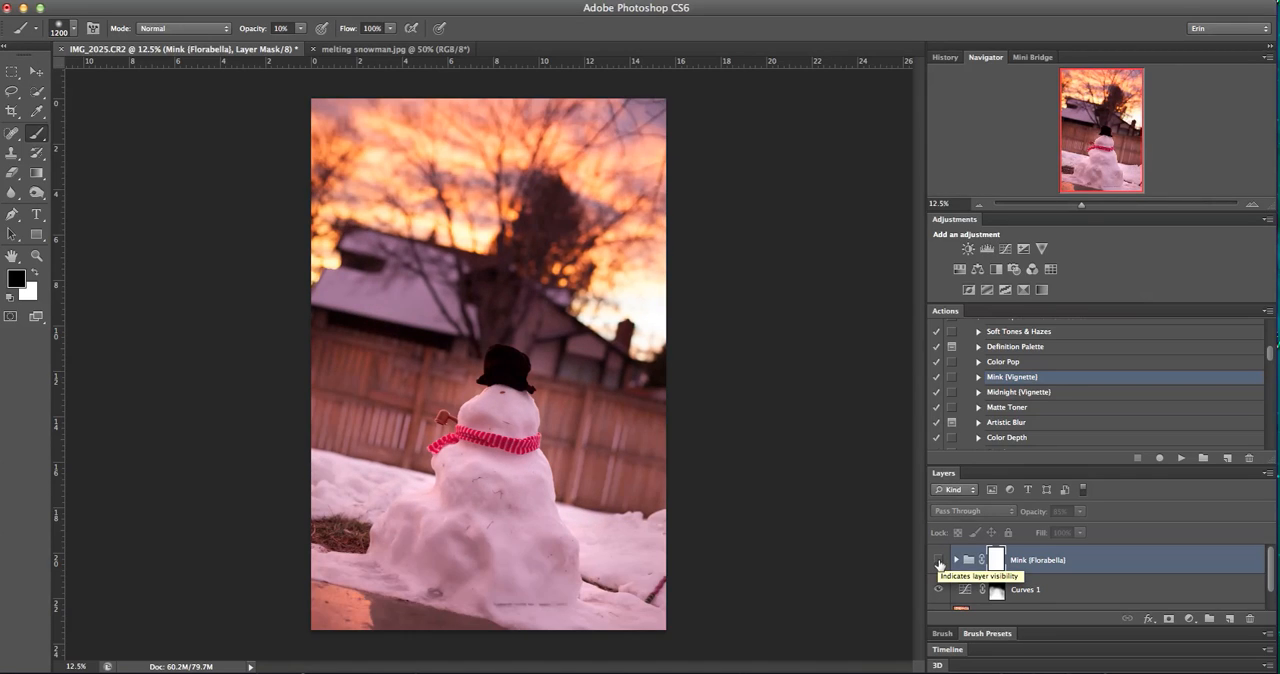
{"action": "left_click", "coordinate": [938, 563]}
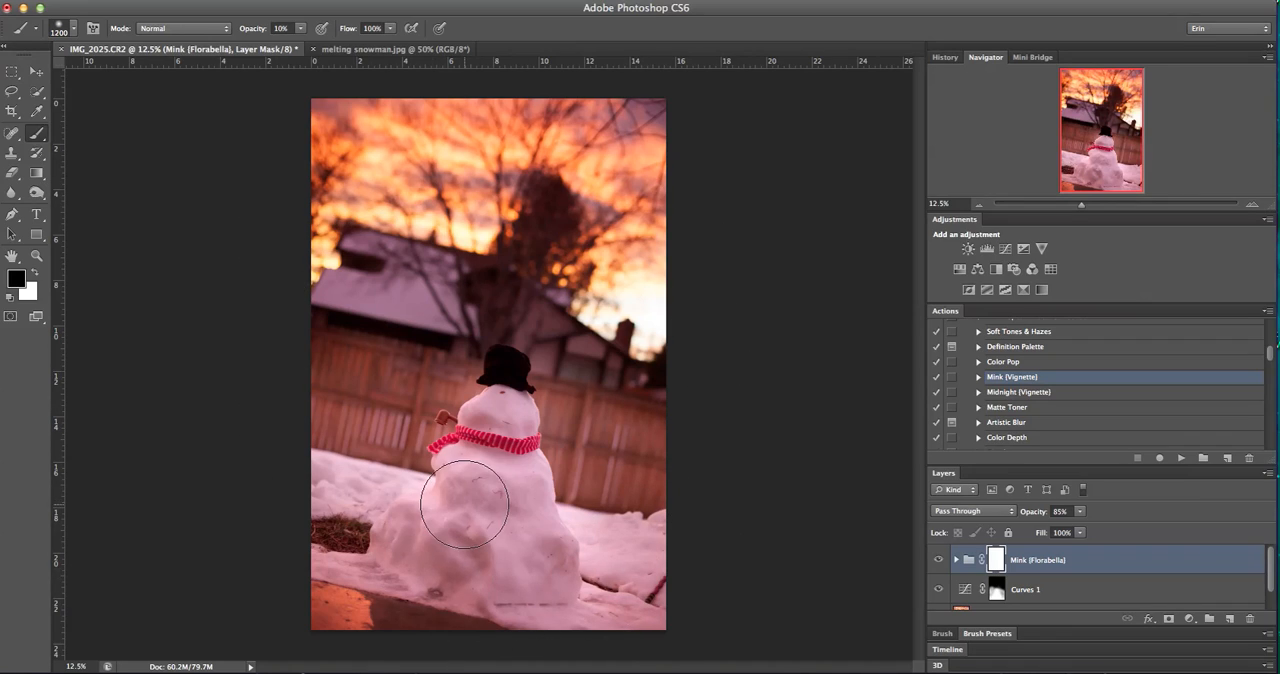
{"action": "left_click", "coordinate": [1082, 512]}
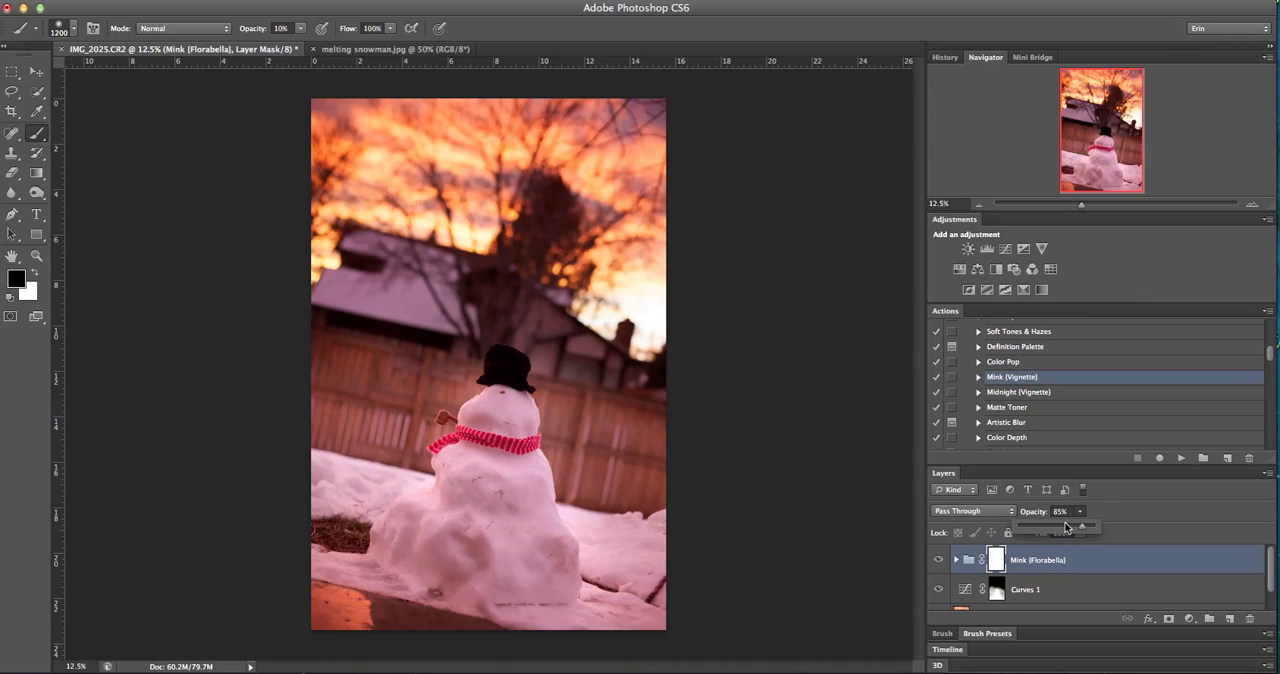
{"action": "left_click_drag", "start_coordinate": [1068, 530], "coordinate": [1060, 531]}
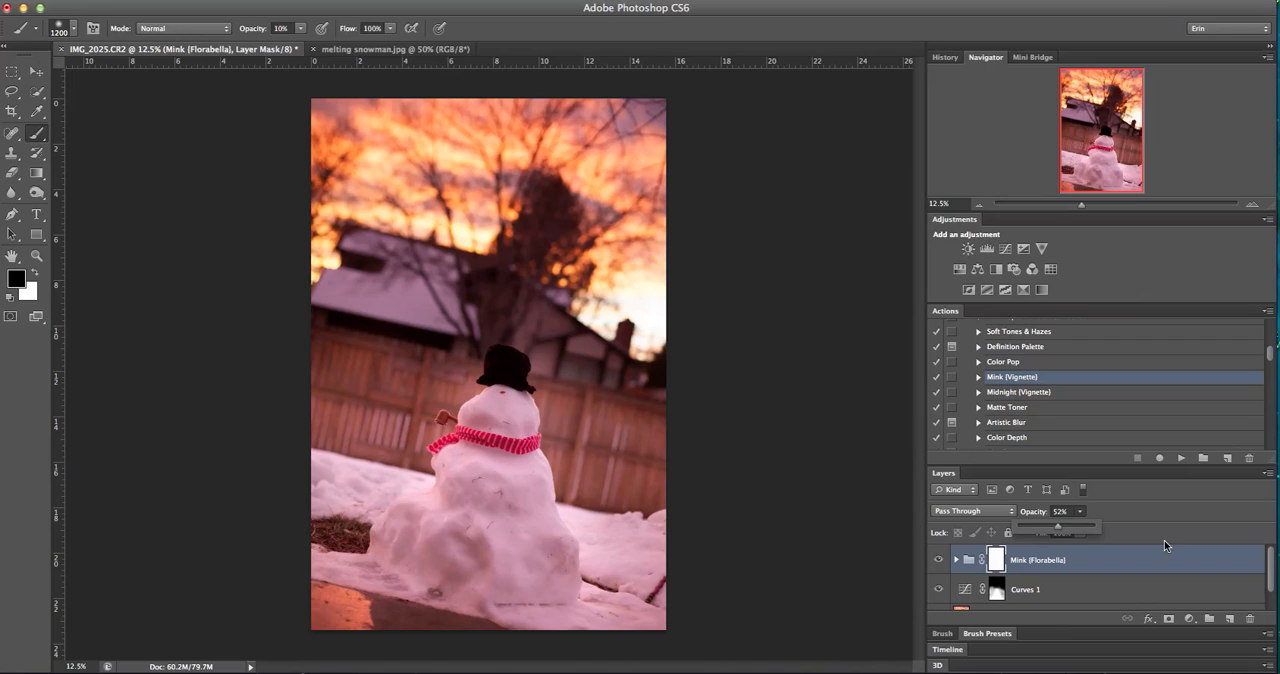
{"action": "left_click", "coordinate": [1137, 523]}
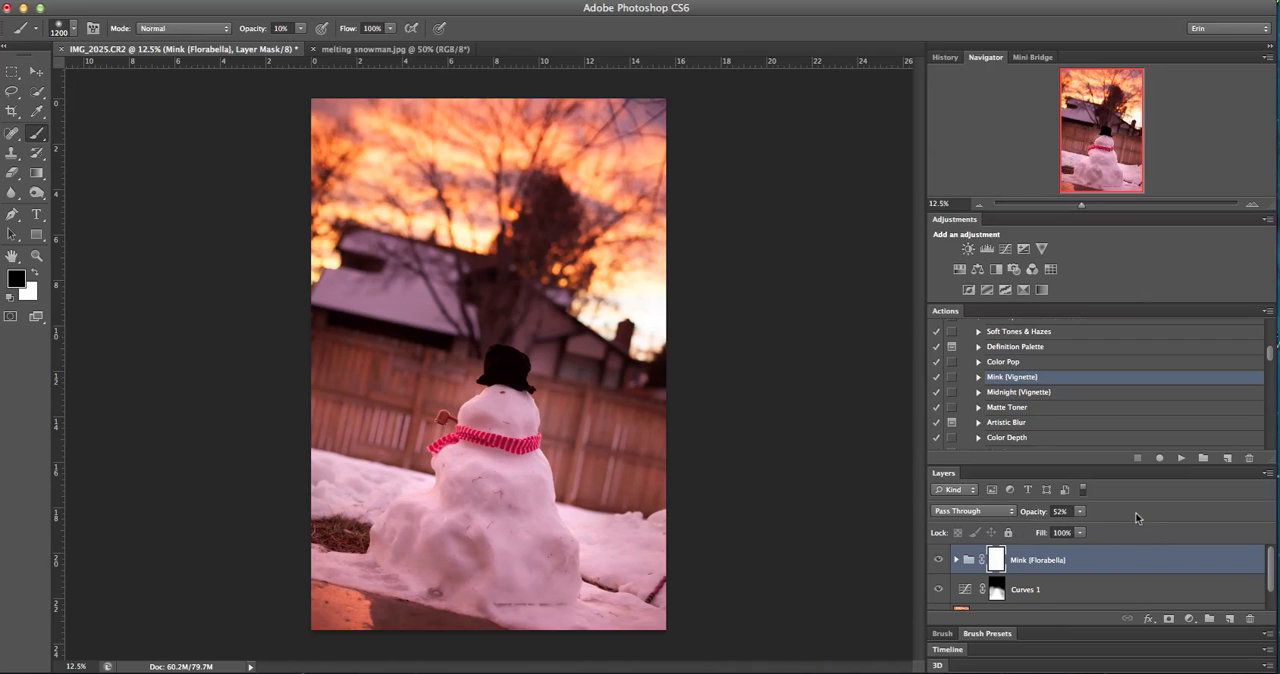
Flatten the image into a single background layer, discarding the hidden layers
{"action": "left_click", "coordinate": [206, 0]}
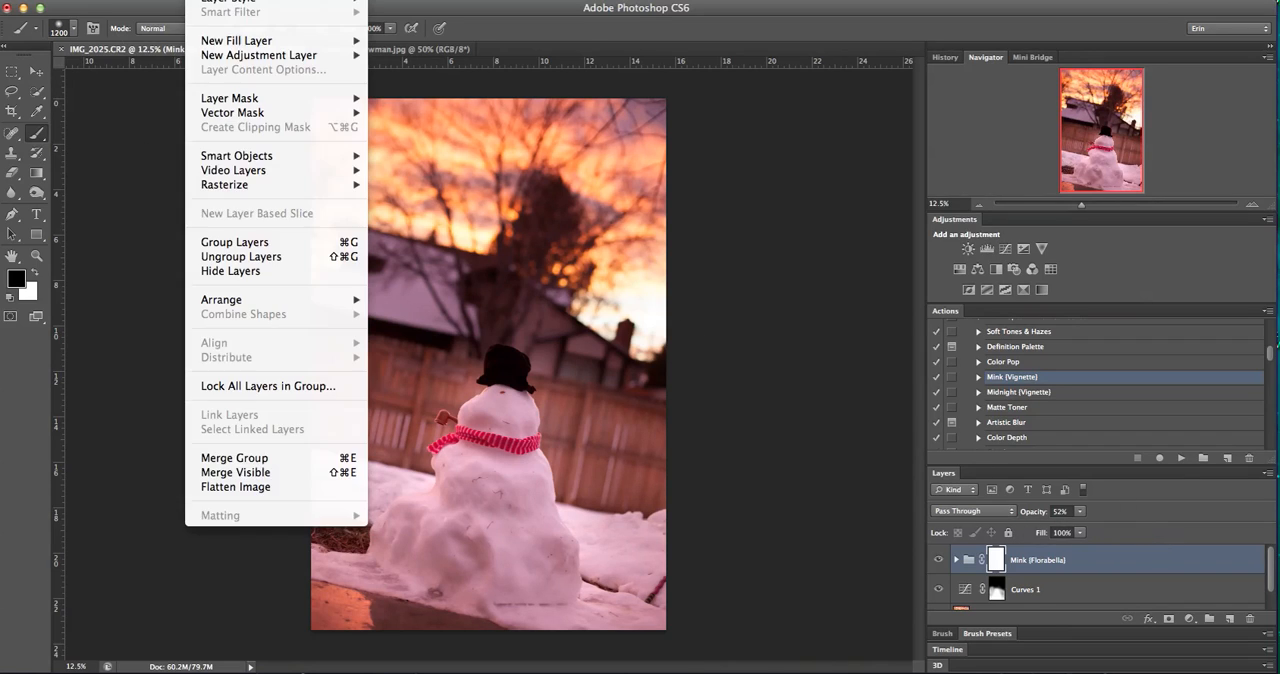
{"action": "left_click", "coordinate": [221, 494]}
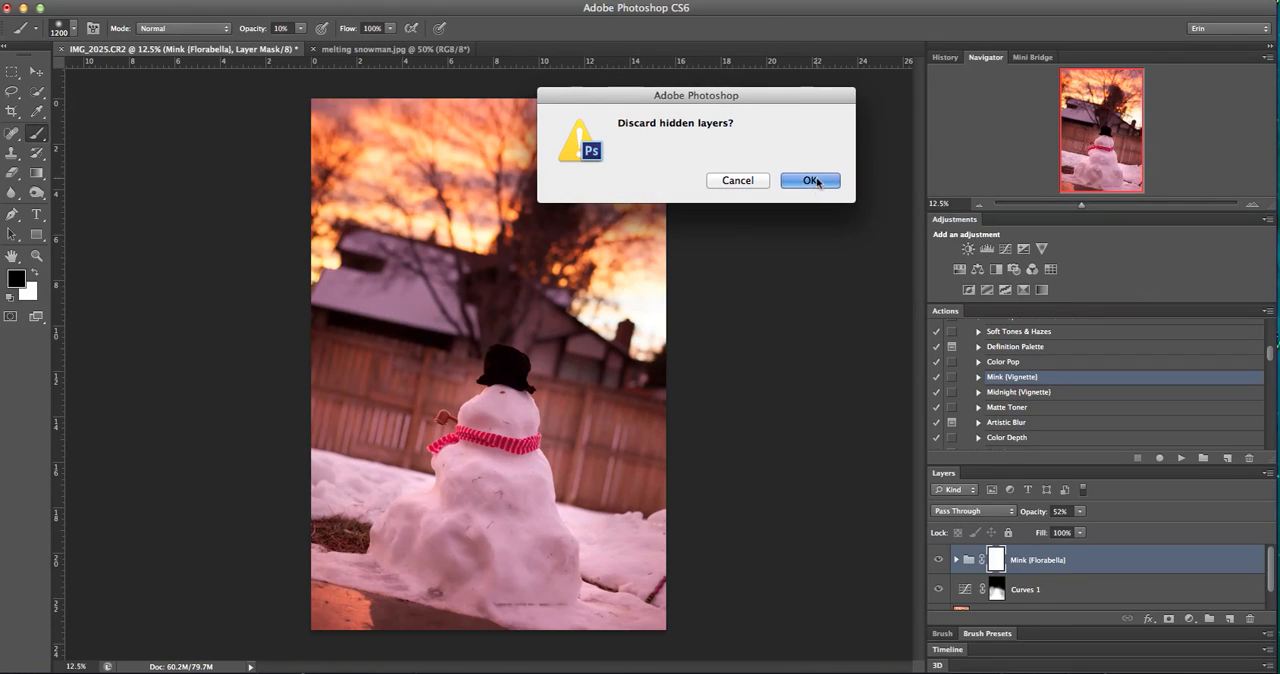
{"action": "left_click", "coordinate": [814, 180]}
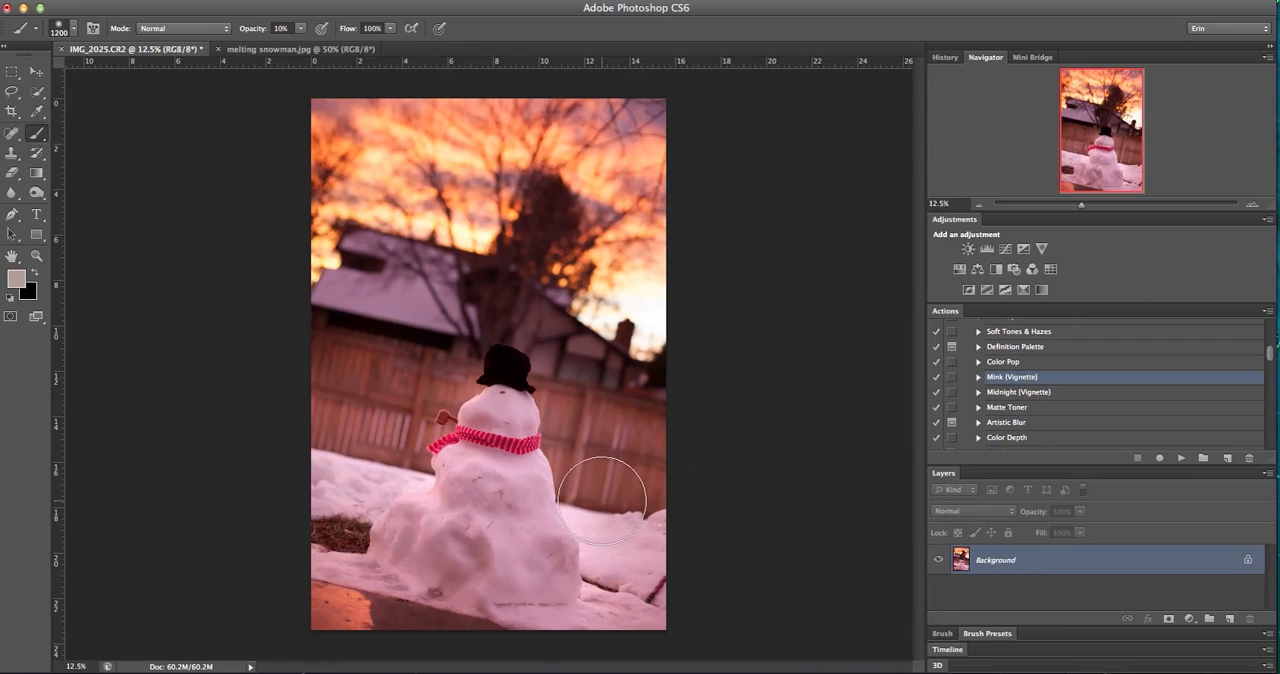
Run the Sharpen/Defog action on the flattened photo
{"action": "scroll", "coordinate": [1017, 425], "scroll_direction": "down", "scroll_amount": 4}
{"action": "left_click", "coordinate": [1012, 397]}
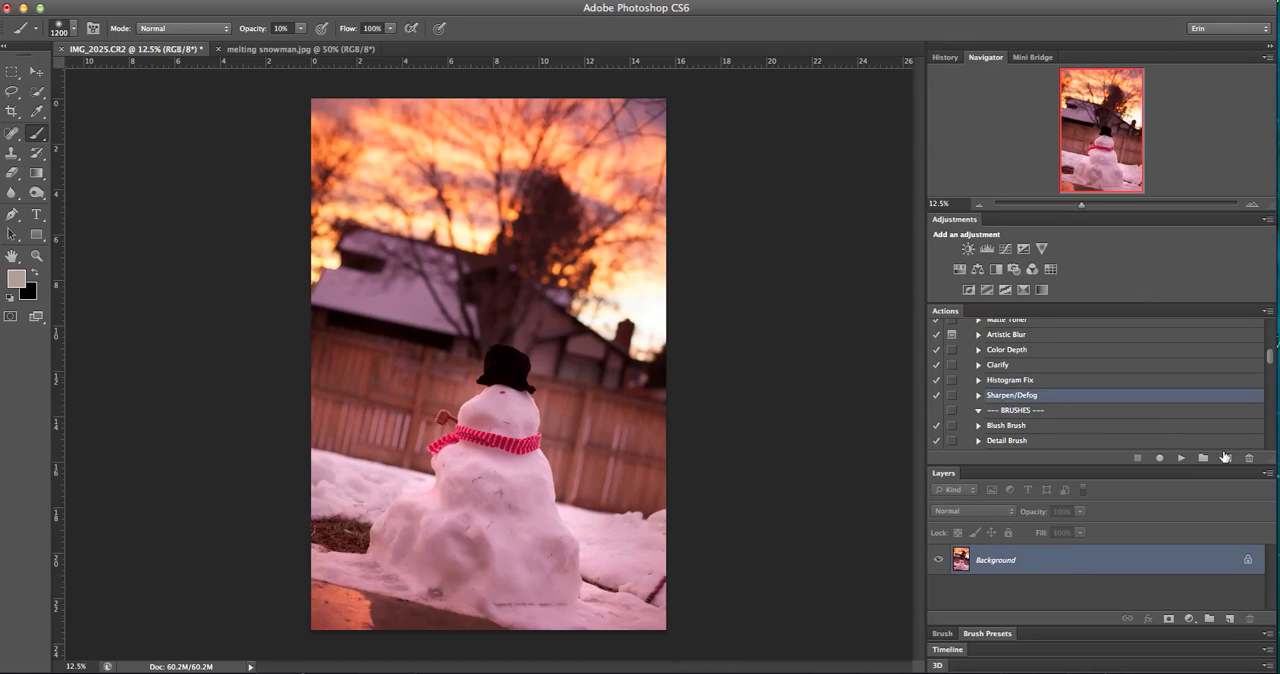
{"action": "left_click", "coordinate": [1181, 459]}
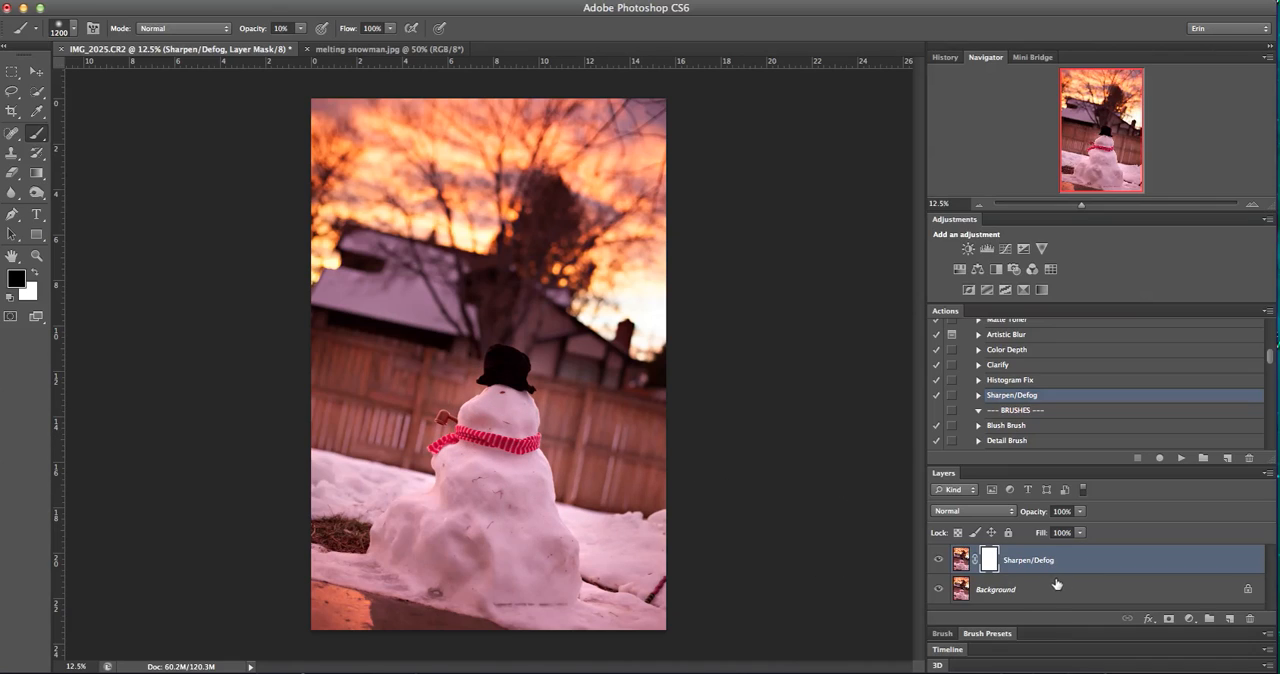
Save a history snapshot of the edited photo and compare it with the original IMG_2025.CR2 state, ending on the new snapshot
{"action": "left_click", "coordinate": [947, 58]}
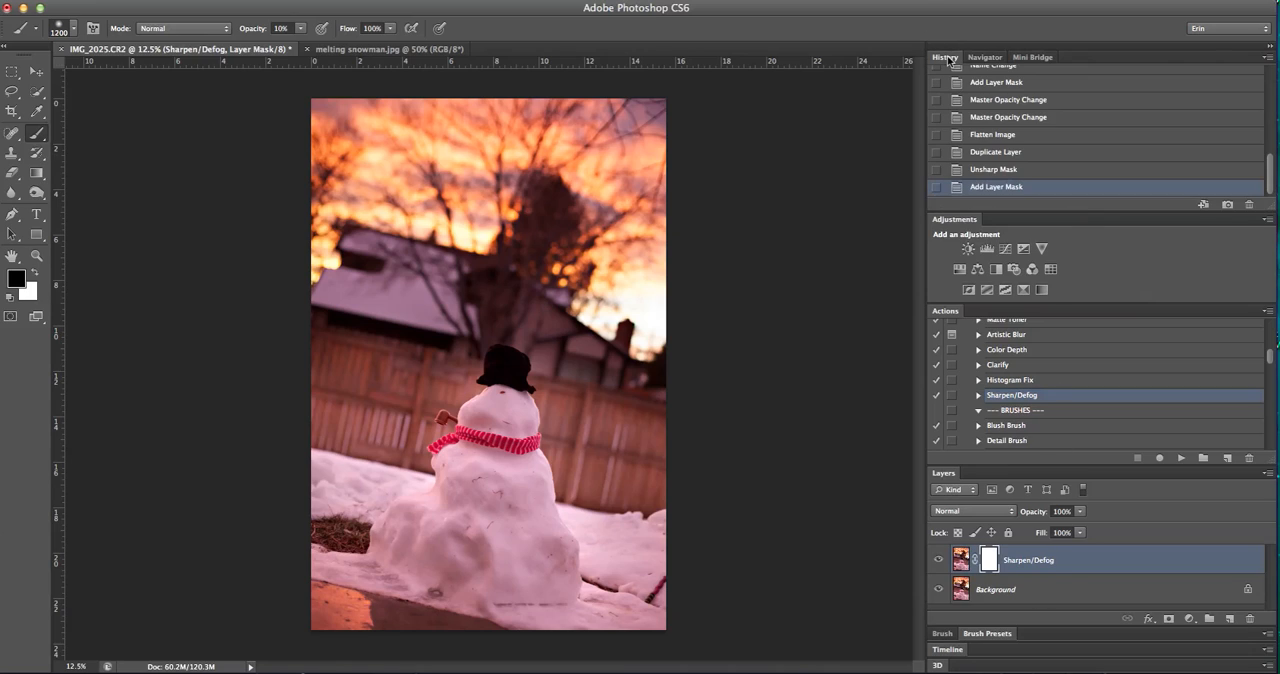
{"action": "left_click", "coordinate": [1230, 203]}
{"action": "scroll", "coordinate": [1056, 127], "scroll_direction": "up", "scroll_amount": 5}
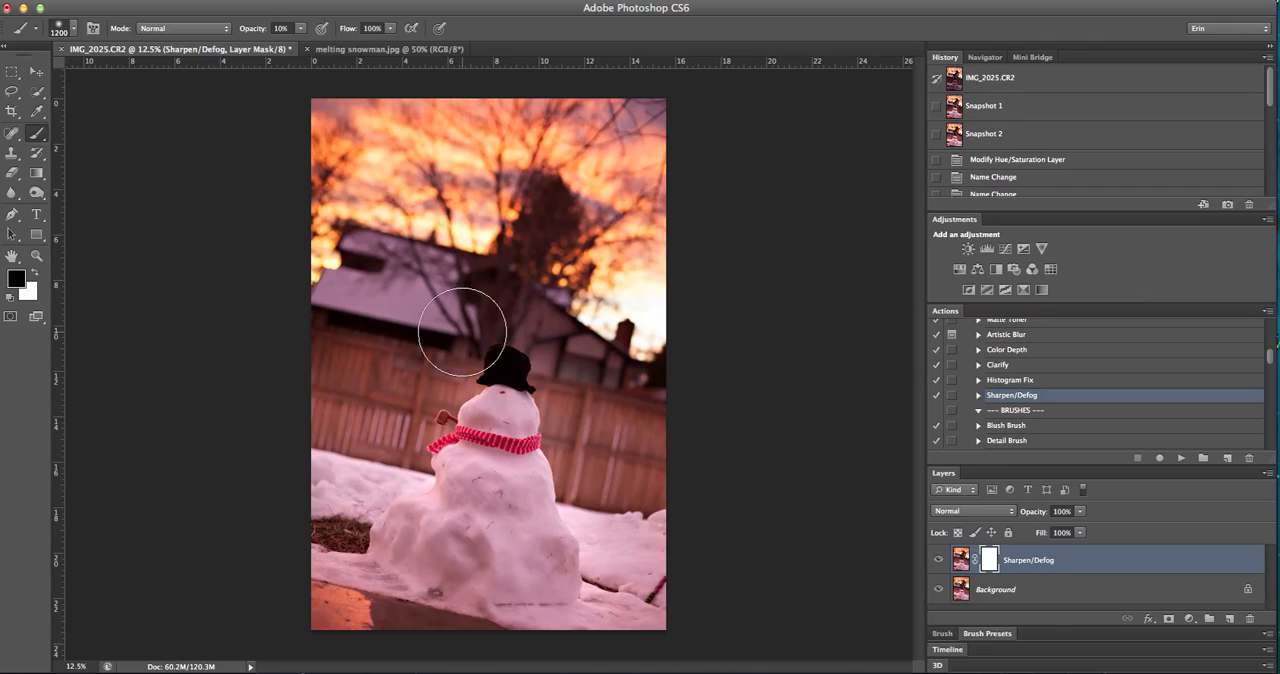
{"action": "left_click", "coordinate": [999, 82]}
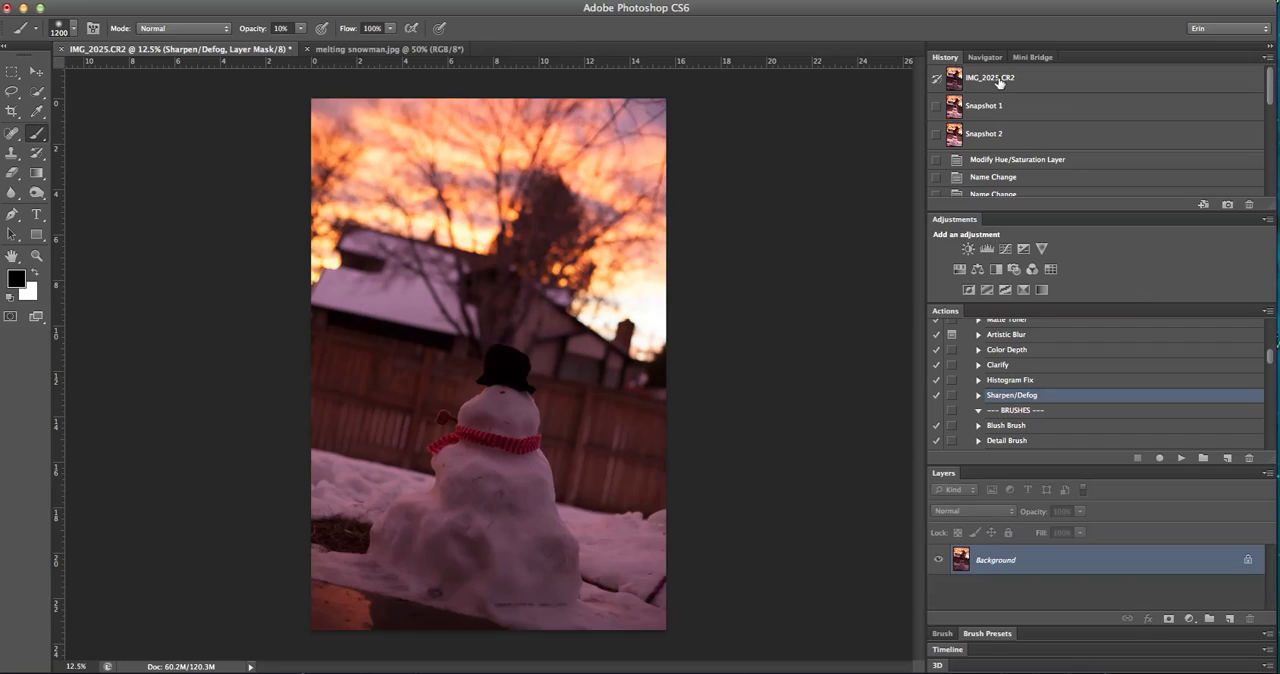
{"action": "left_click", "coordinate": [987, 142]}
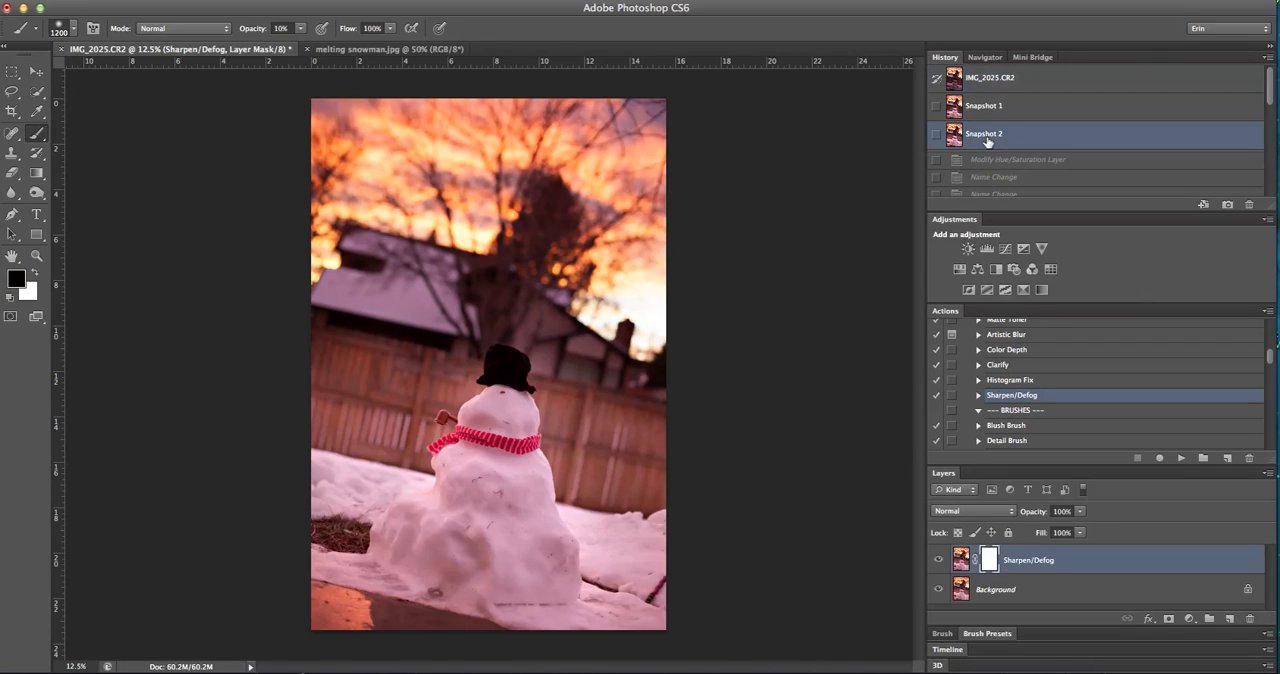
{"action": "left_click", "coordinate": [976, 82]}
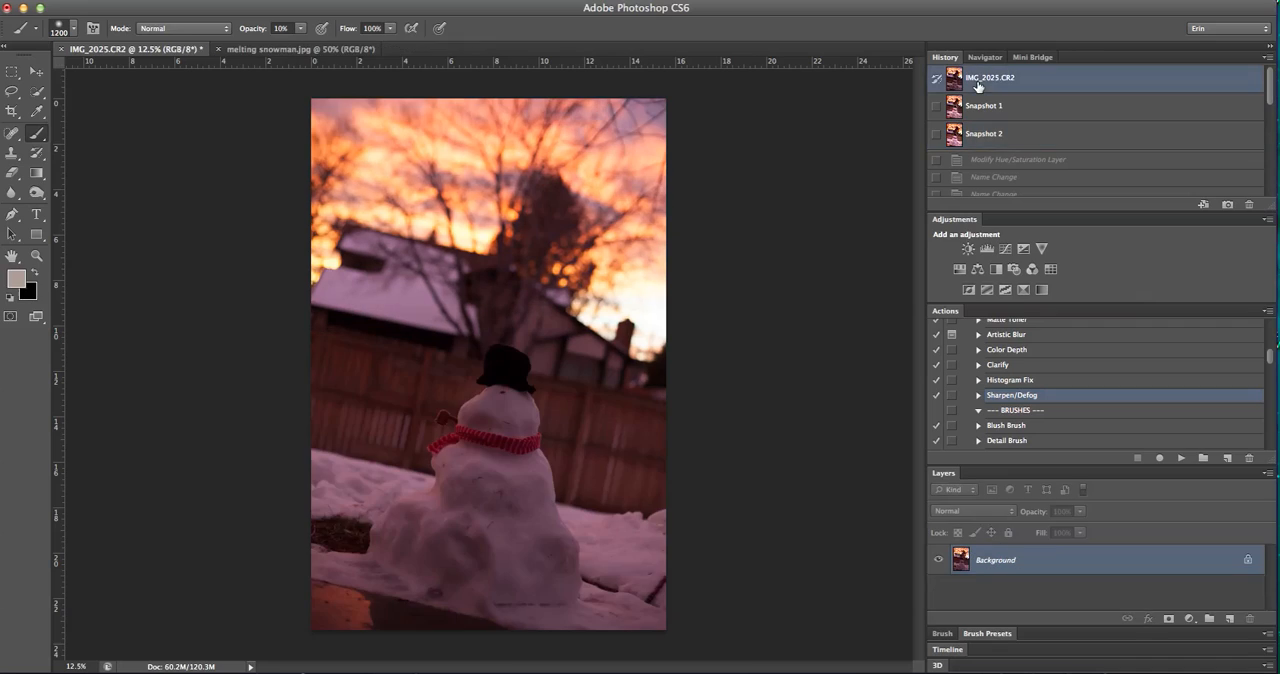
{"action": "left_click", "coordinate": [987, 142]}
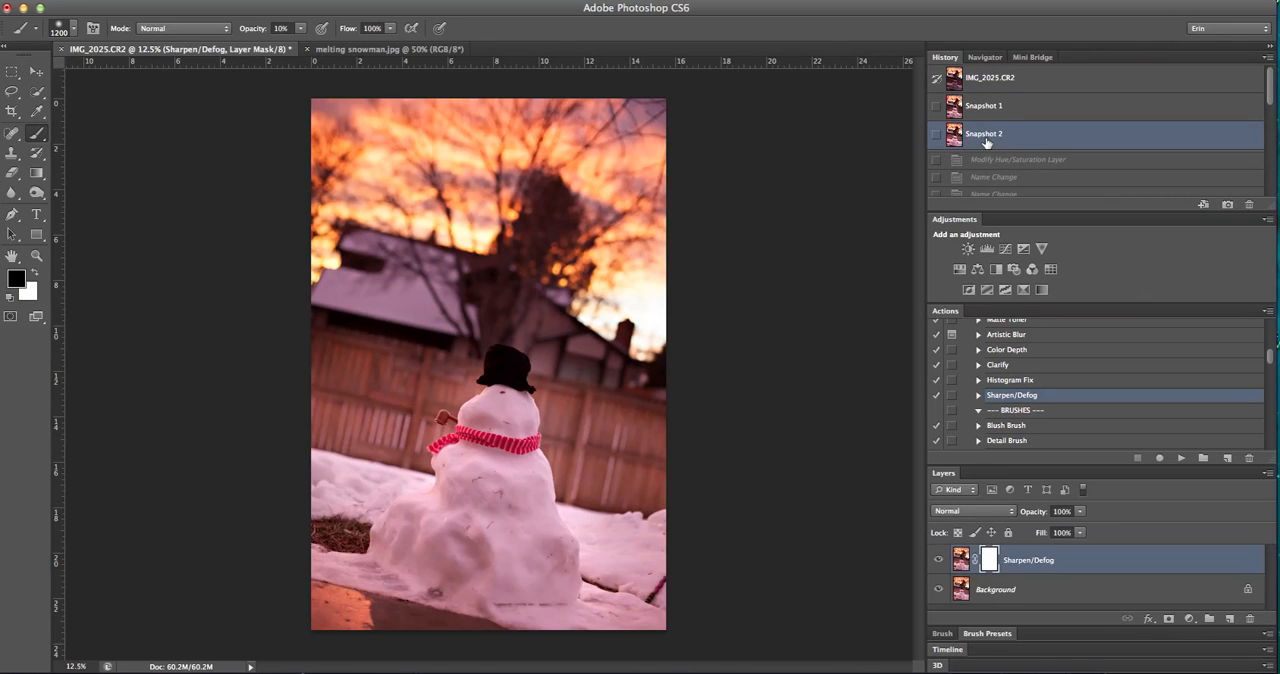